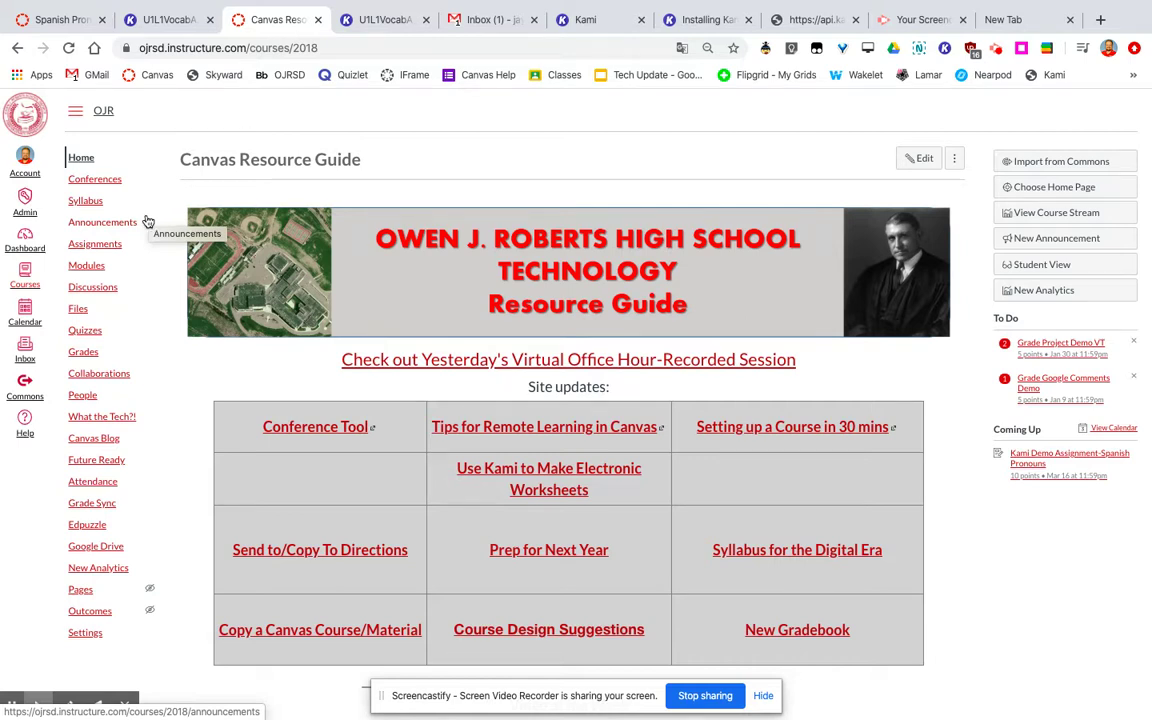
Create a new assignment in the course and name it "Spanish Vocab Packet"
left_click(100, 245)
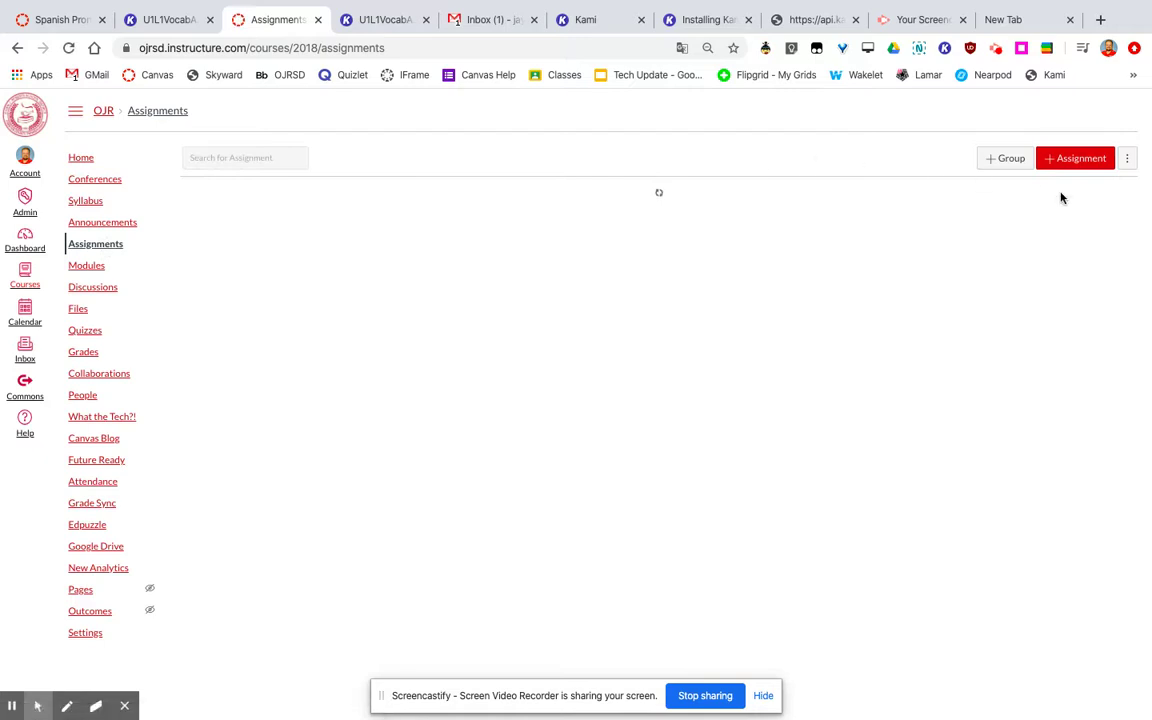
left_click(1078, 160)
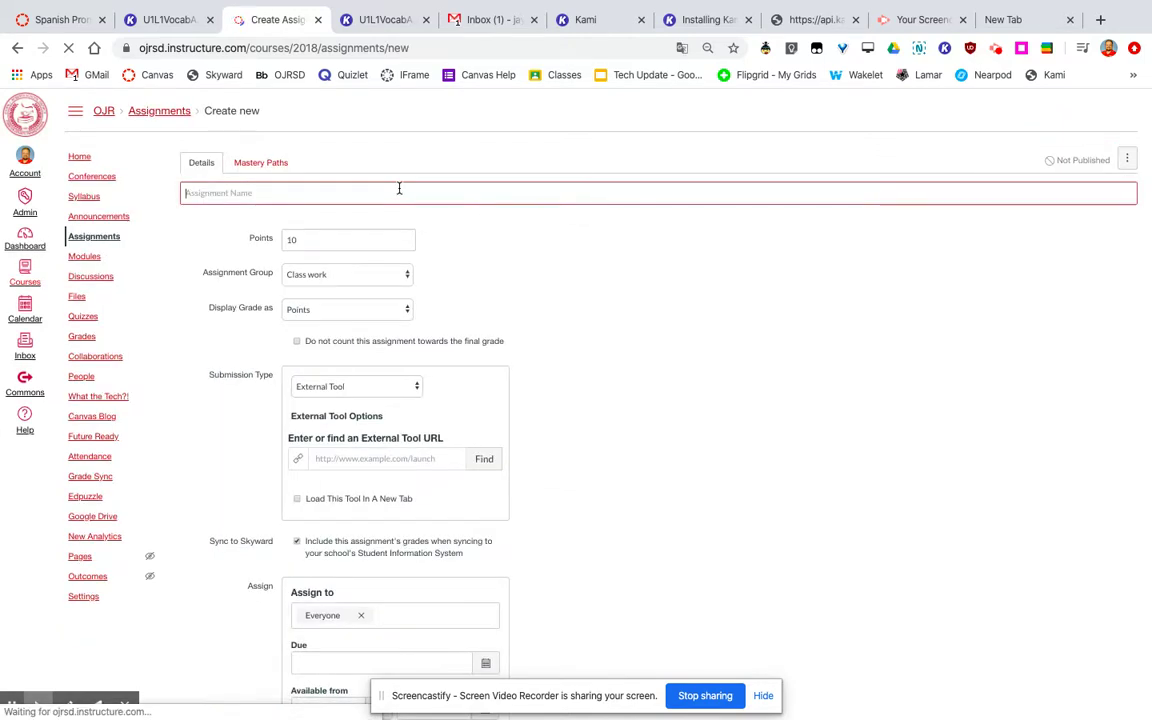
type("Spanish ")
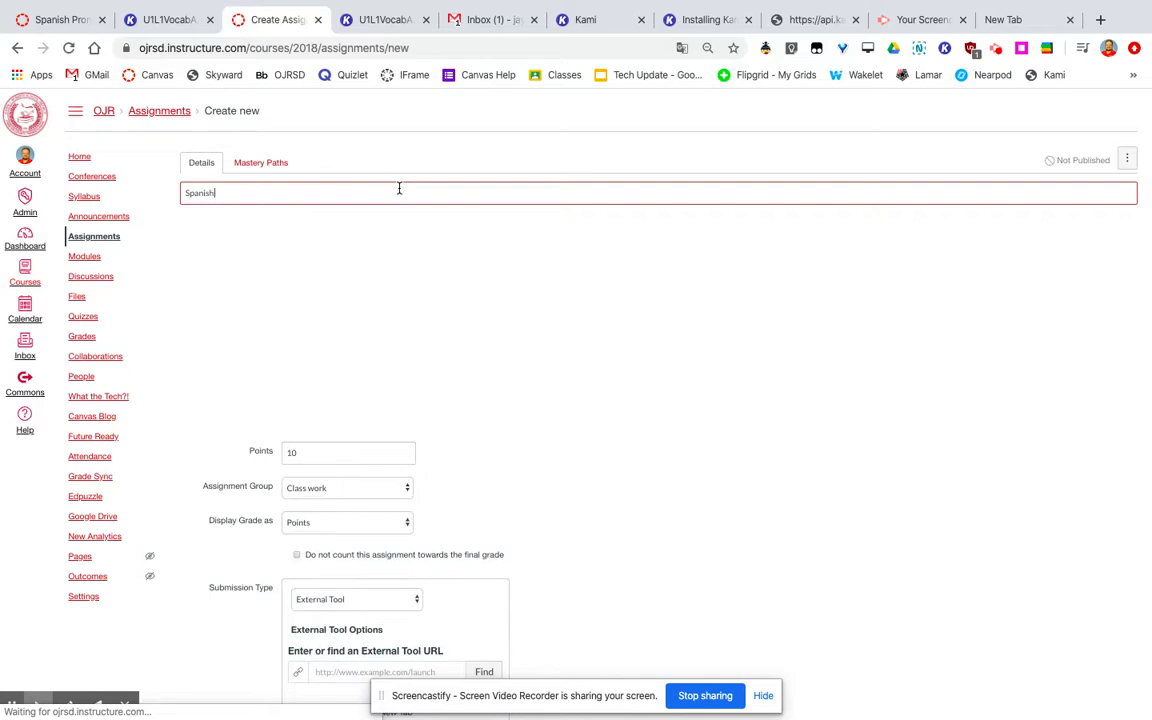
type("Vocab Packet")
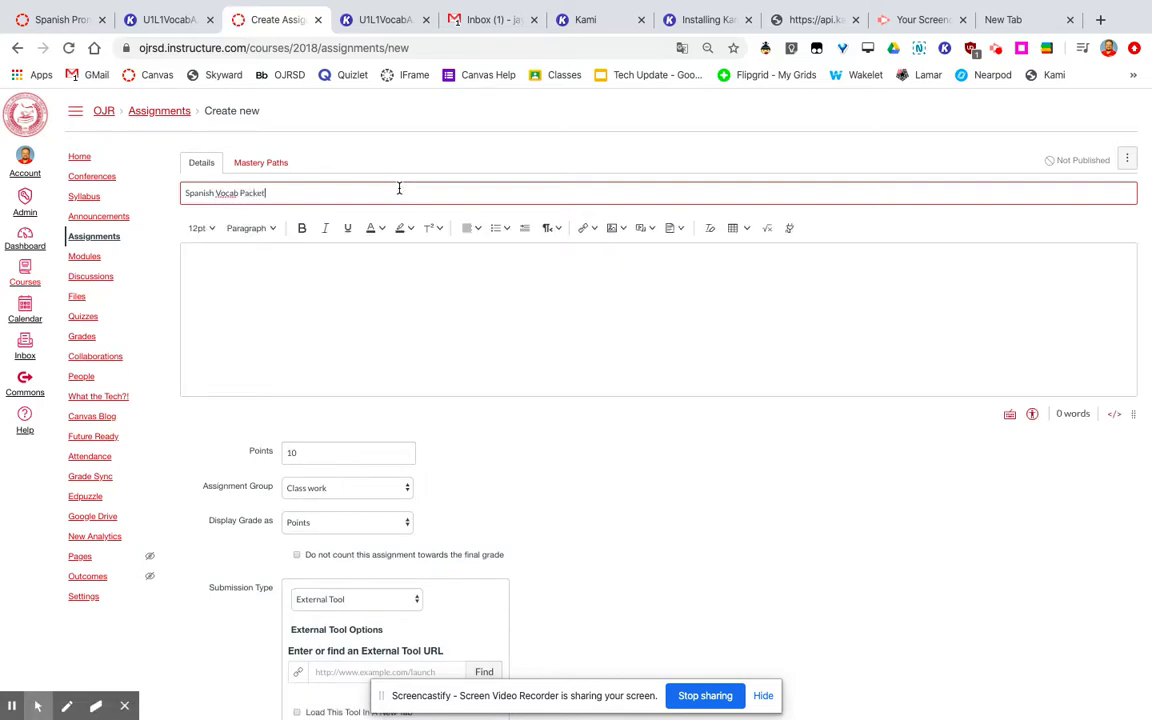
Write two instruction lines in the description: "Please hit the gray button below" and "Then use the tools in Kami to write on the PDF"
left_click(420, 286)
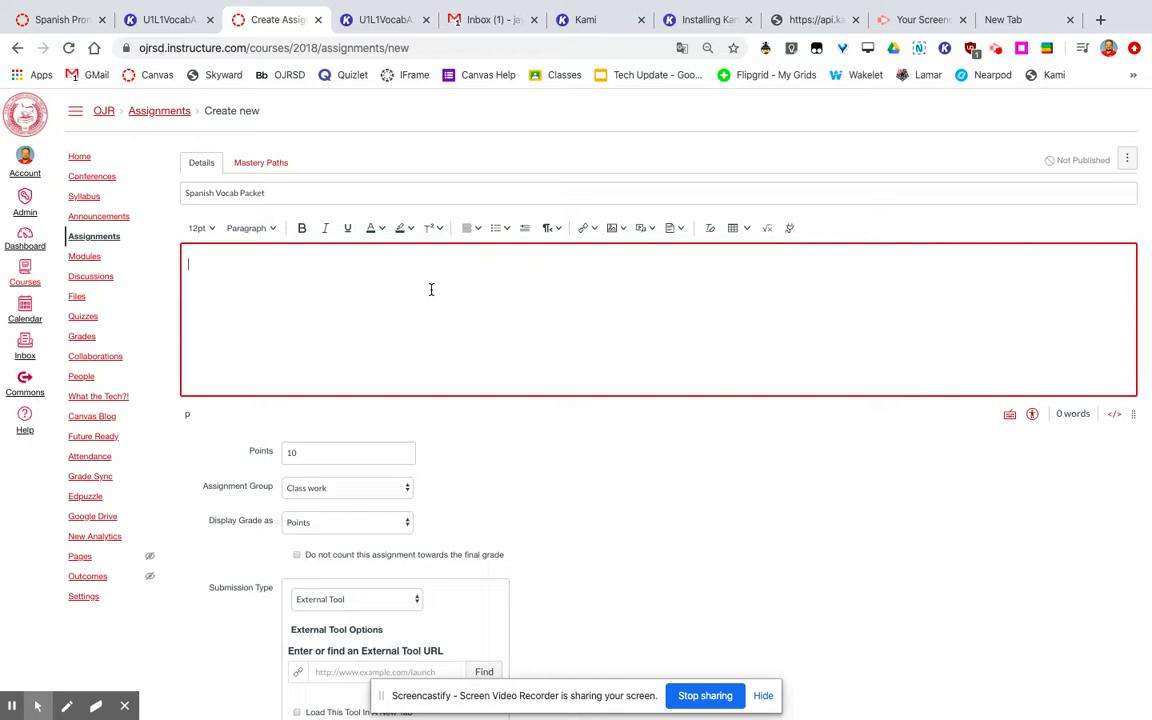
type("Please hit the gray button belwo")
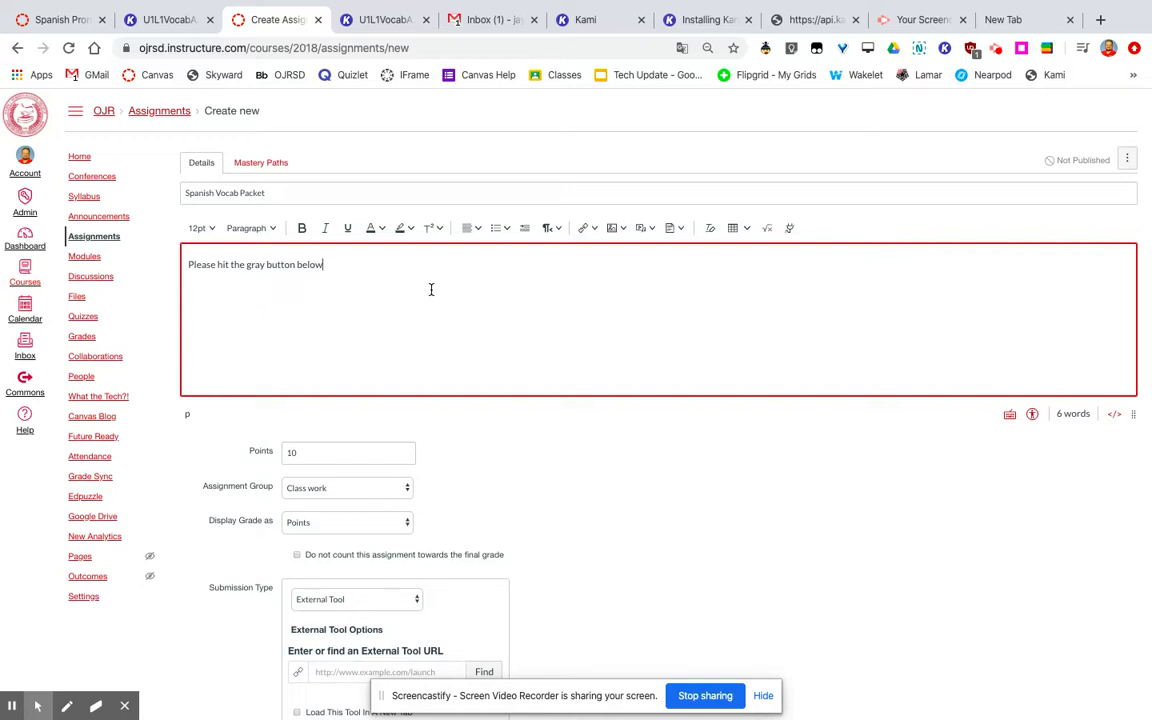
type("Then use the tools in Kami to write on the")
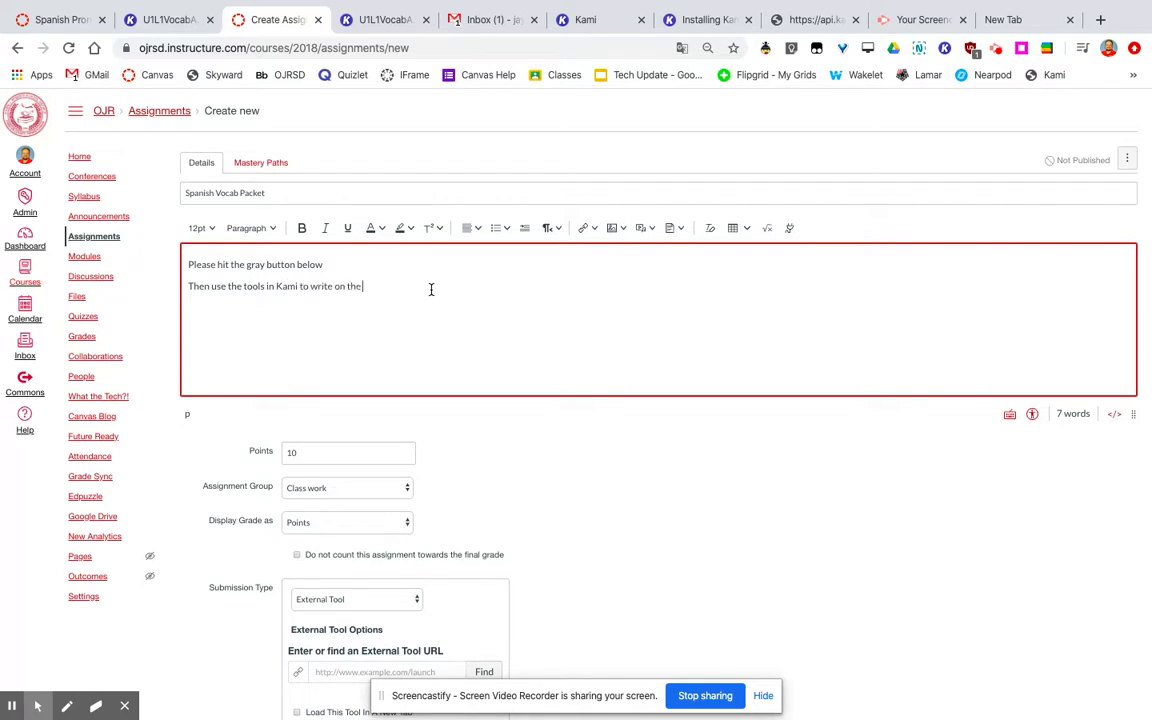
type(" PDF")
Add a third instruction line reading "Hit the Submit button in the top right of screen when complete."
type("Hit the S")
type("ubmit b")
type("utton in th")
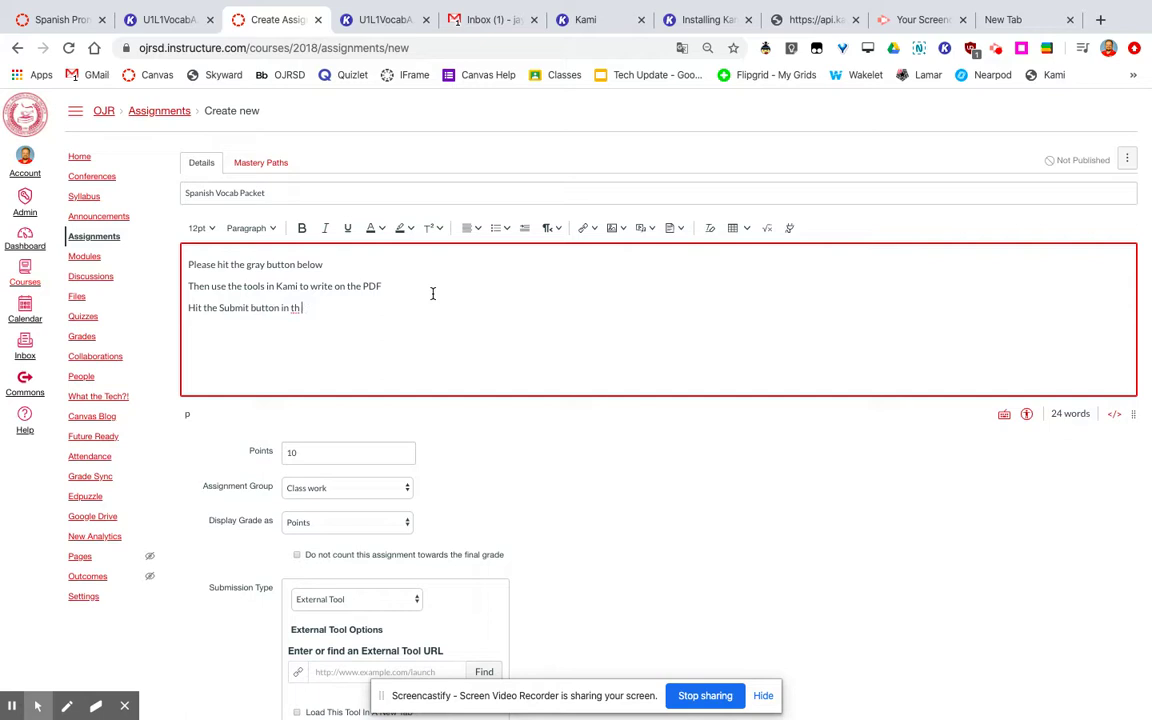
type("e top right")
type(" when complete.")
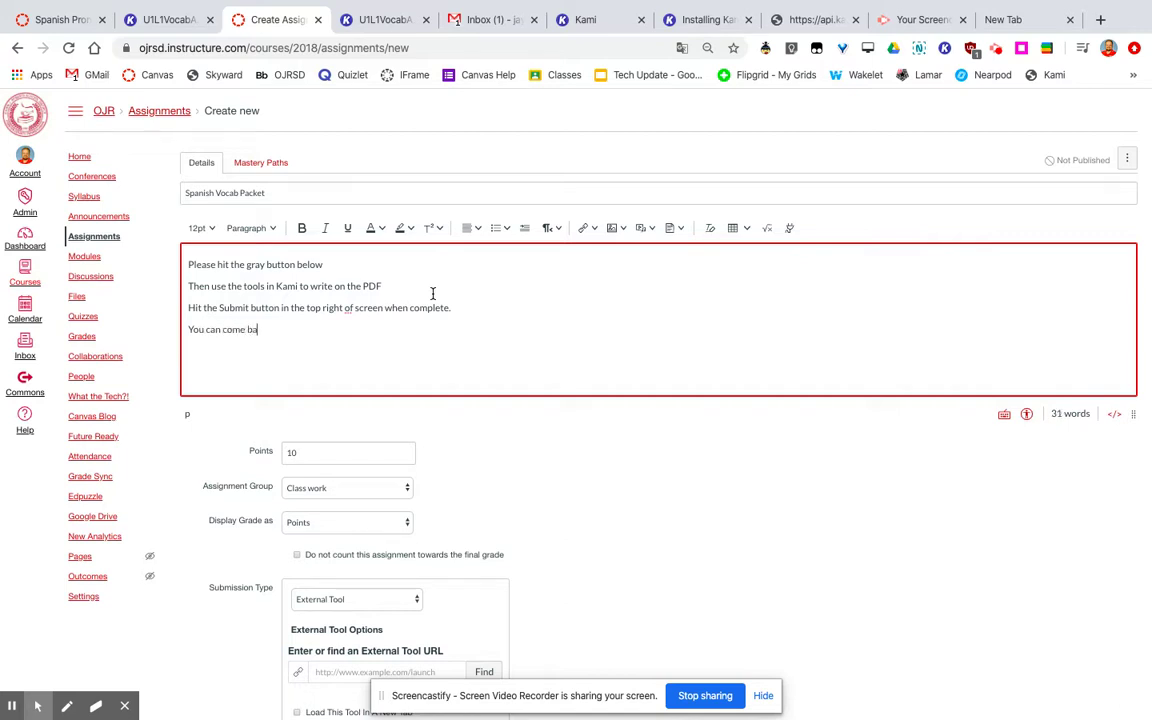
Complete a fourth instruction line reading "You can come back and finish it in more than one sitting."
type("d finsih this")
key("BackSpace")
key("BackSpace")
key("BackSpace")
key("BackSpace")
key("BackSpace")
type("e tha")
type("n one sitting.")
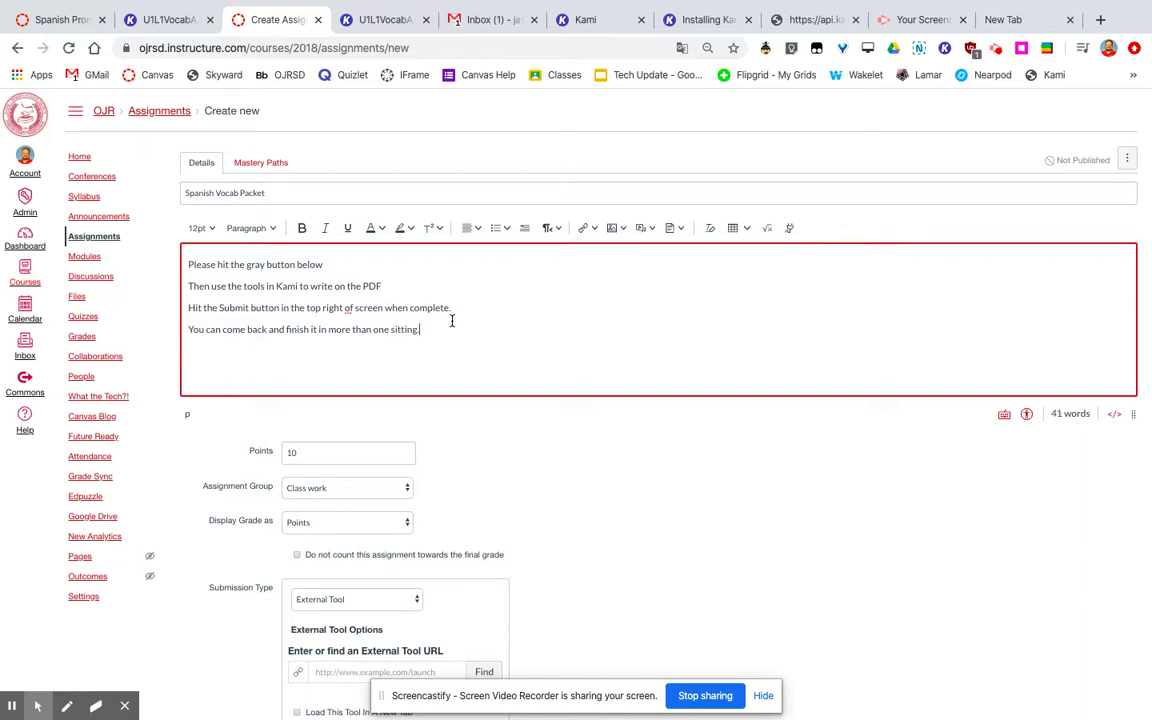
Make all four instruction lines bold and format them as Heading 4
left_click_drag(438, 332, 165, 278)
left_click(302, 229)
left_click(262, 229)
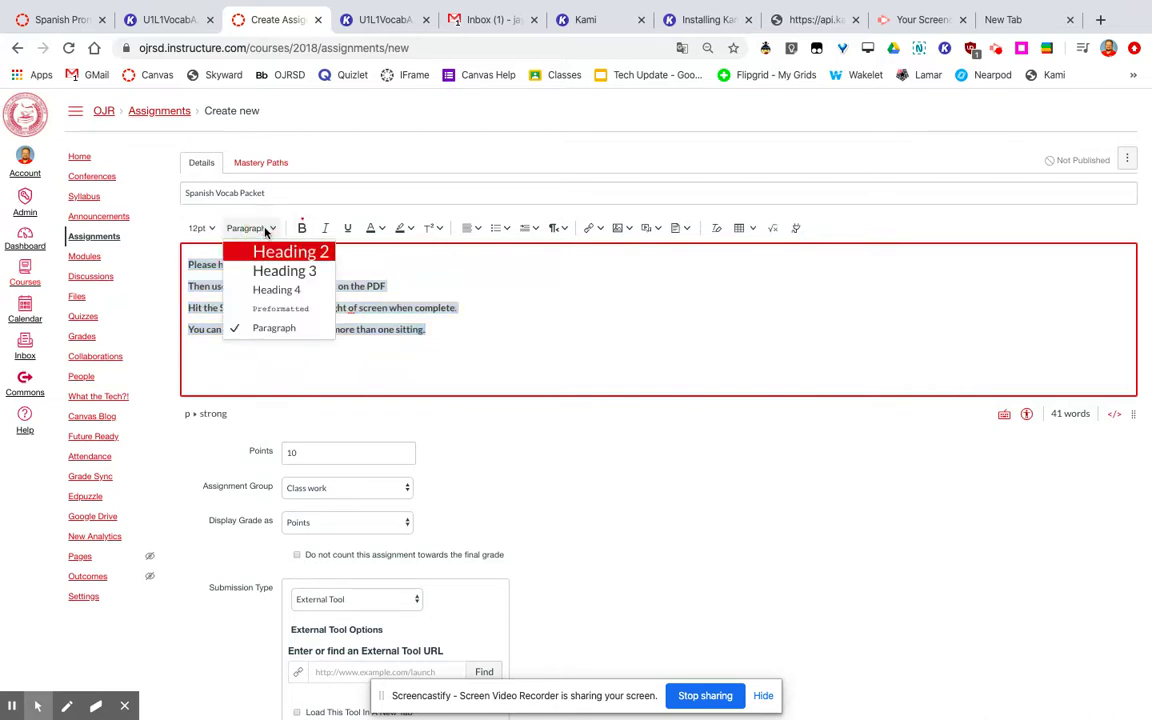
left_click(276, 290)
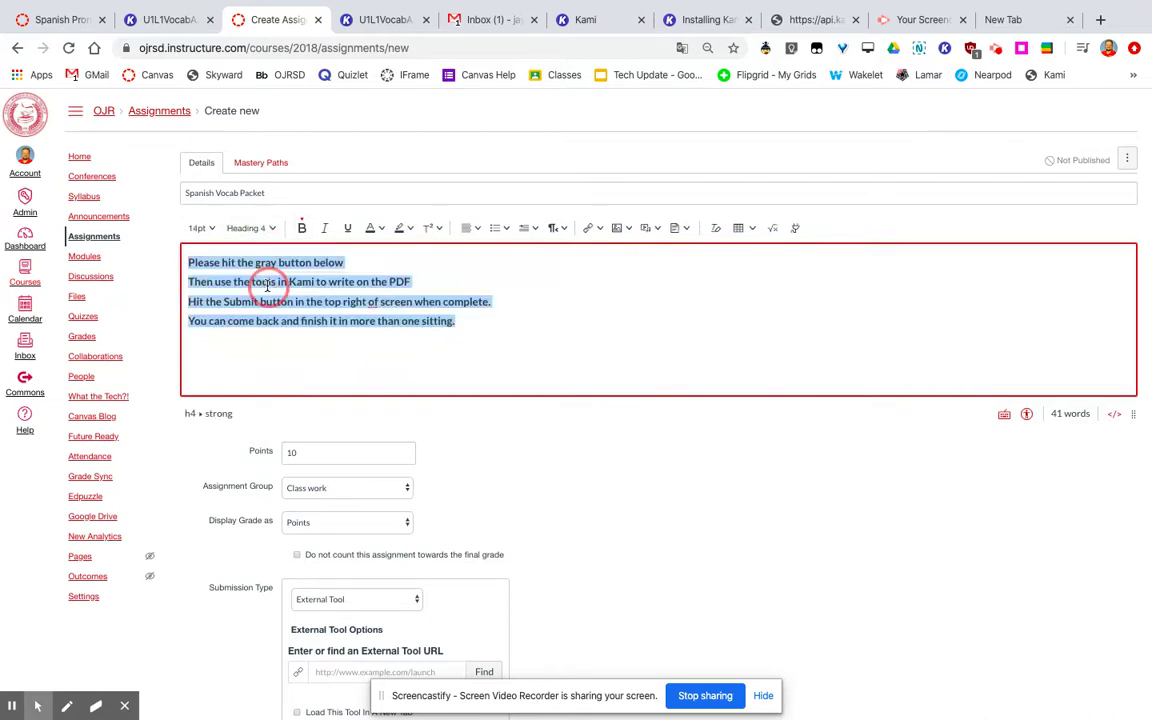
Turn the four instruction lines into a numbered list
left_click(190, 262)
left_click_drag(189, 264, 486, 333)
left_click(508, 230)
left_click(506, 292)
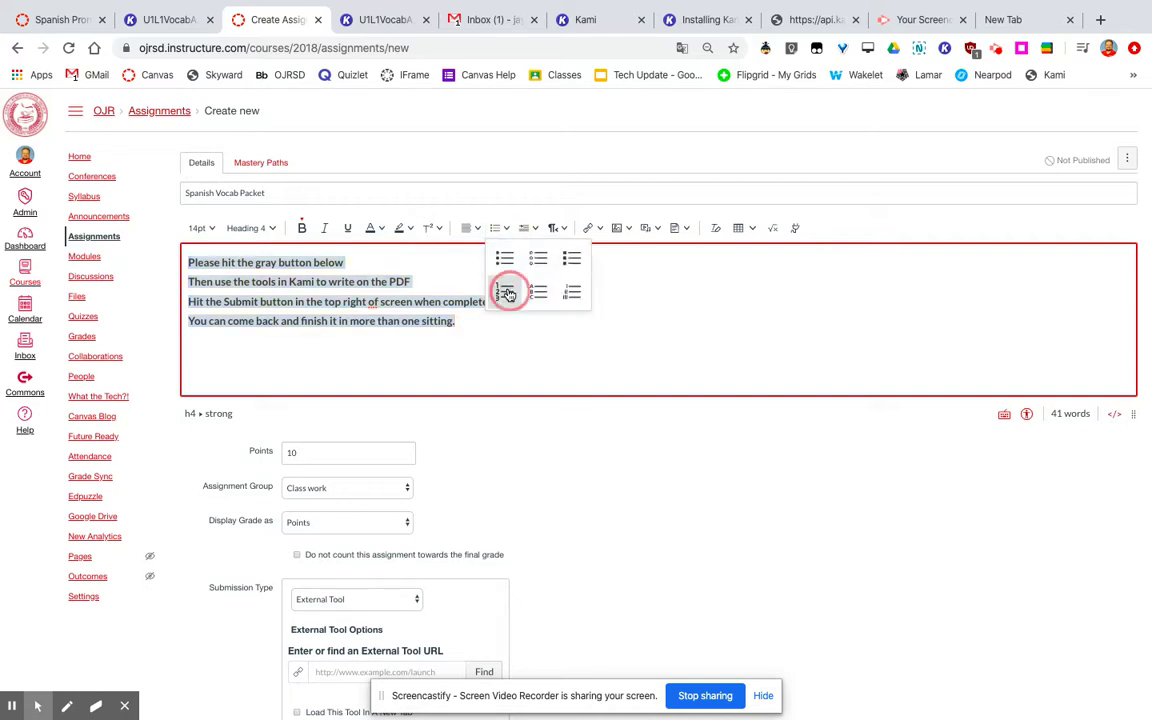
left_click(517, 324)
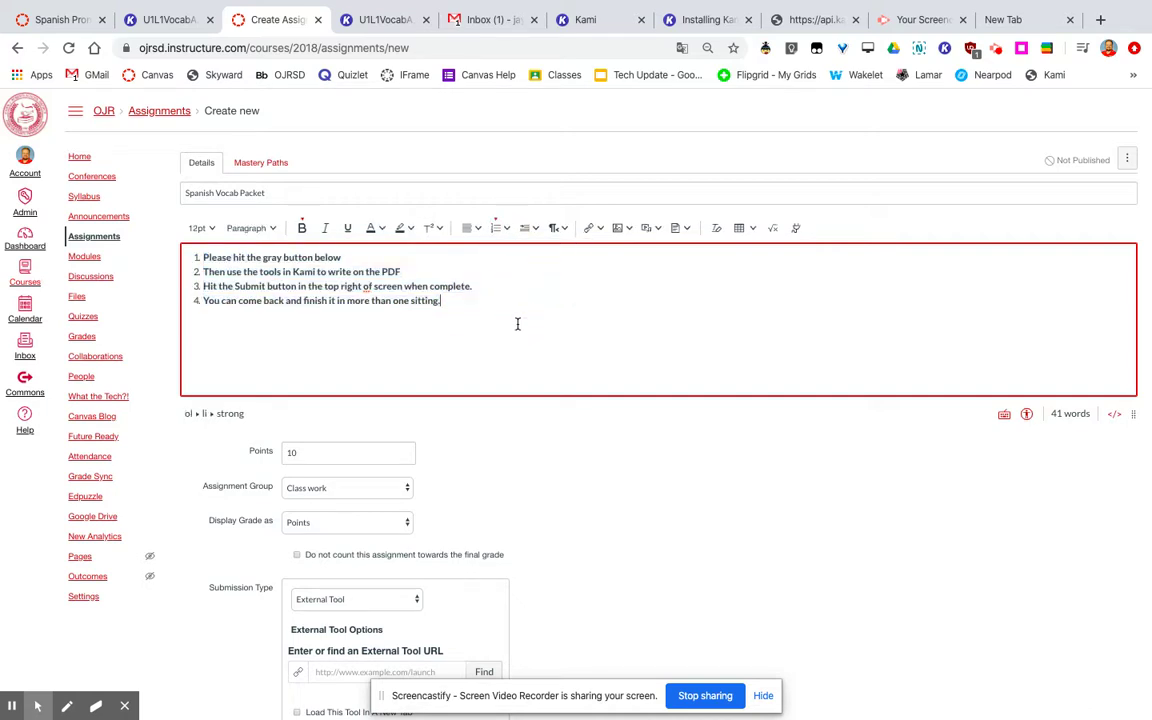
Format all items of the numbered instruction list as Heading 3
left_click_drag(475, 309, 175, 255)
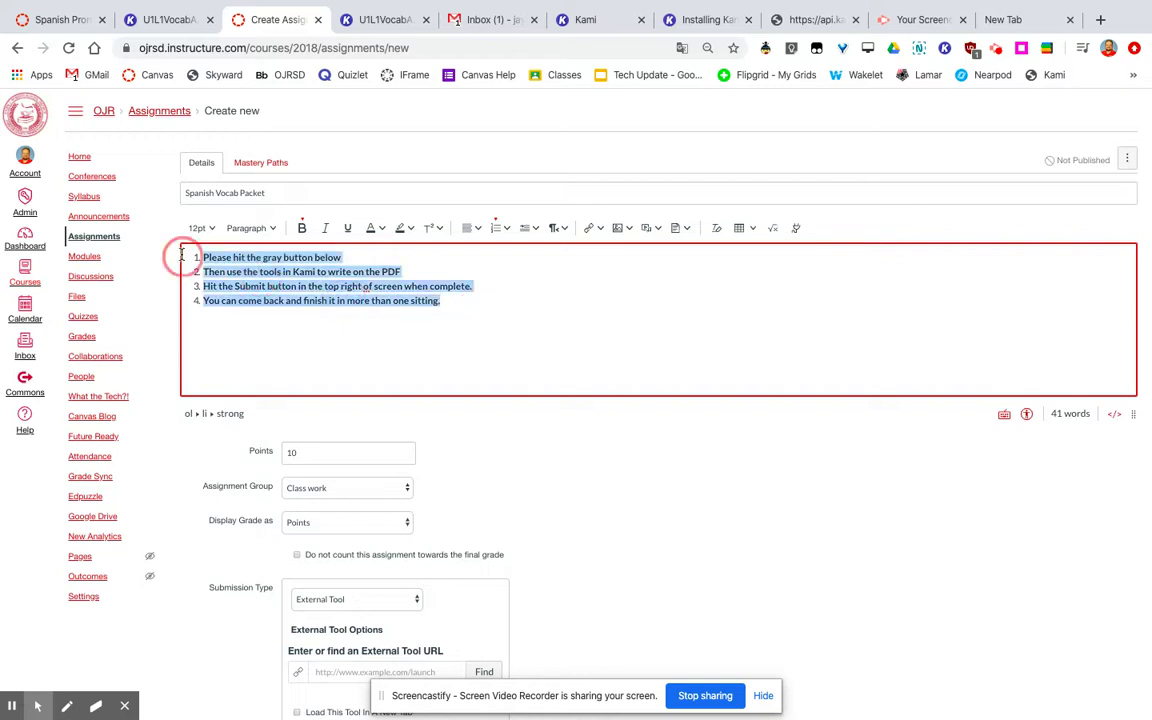
left_click(248, 228)
left_click(262, 276)
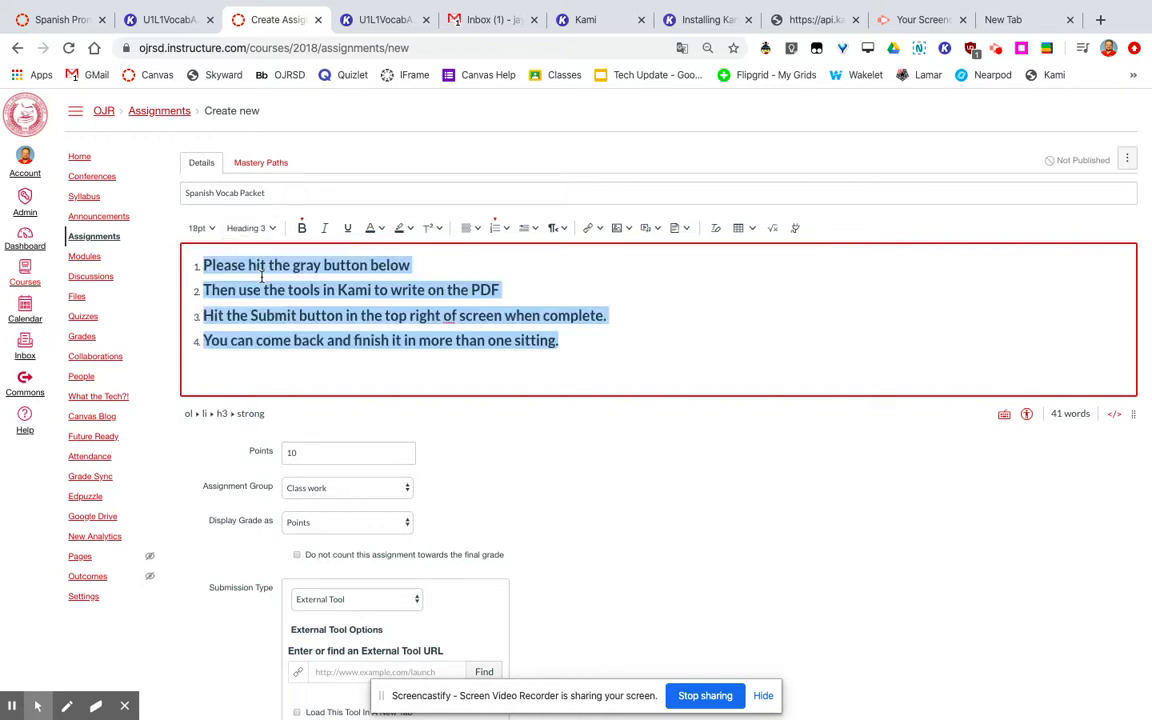
Try the Online submission type for the assignment and return to External Tool
scroll(789, 463, "down", 3)
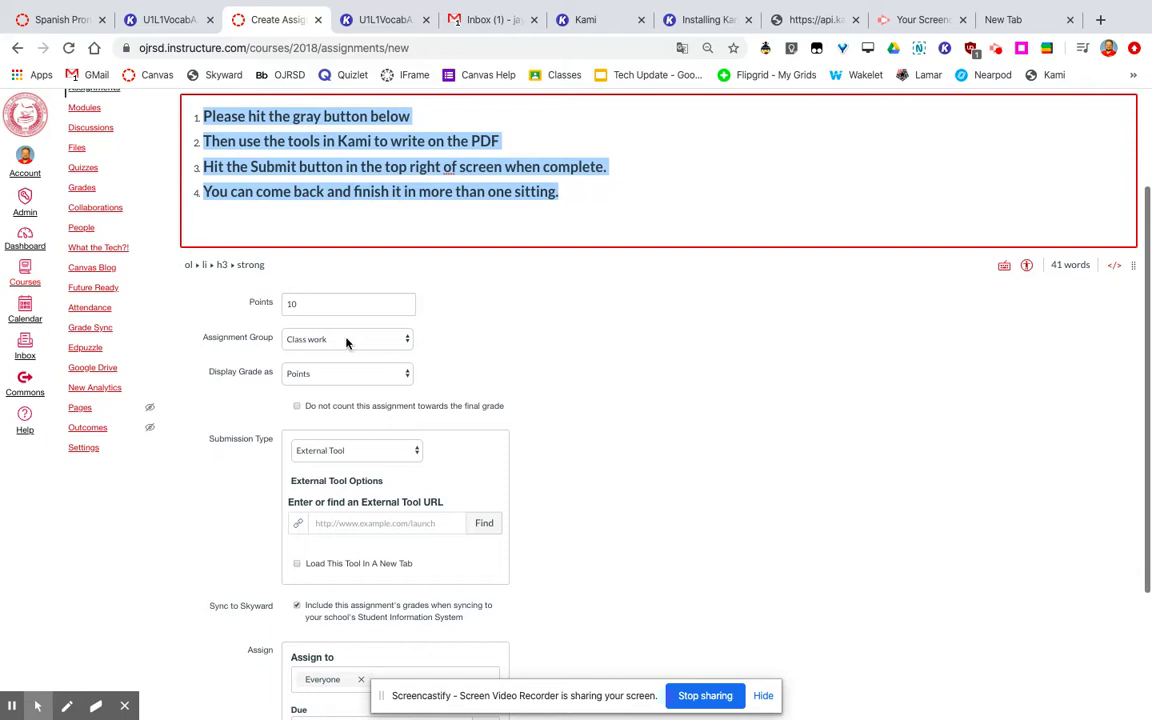
scroll(594, 362, "down", 3)
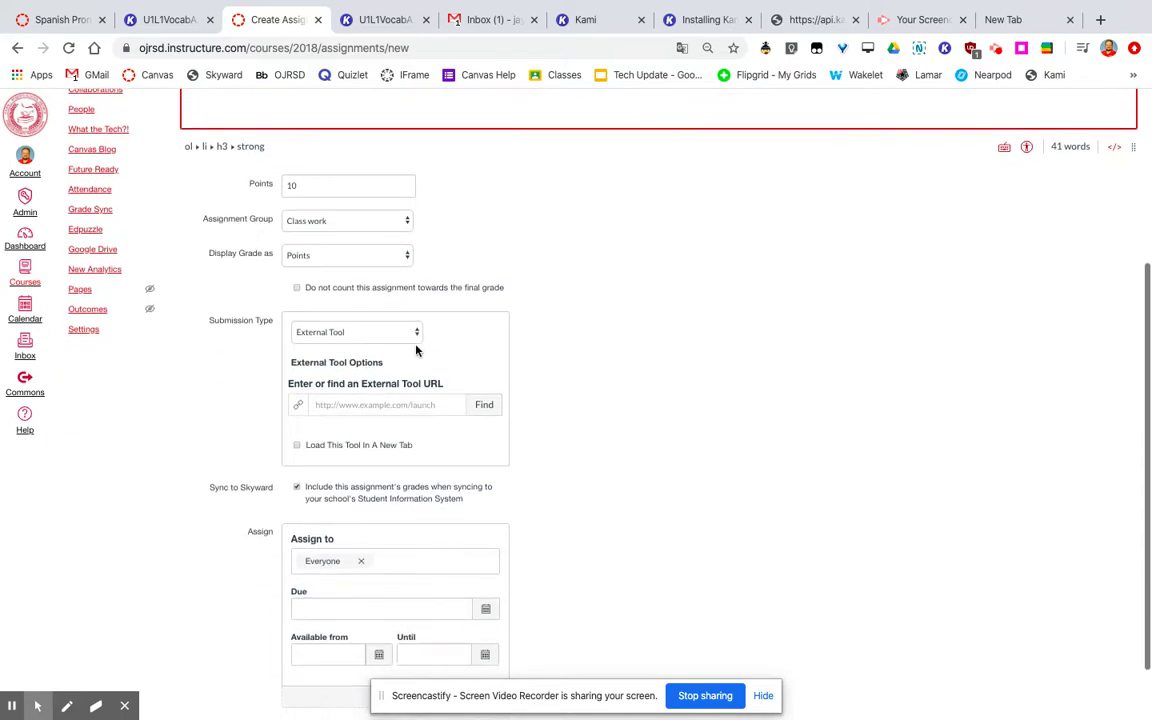
left_click(371, 338)
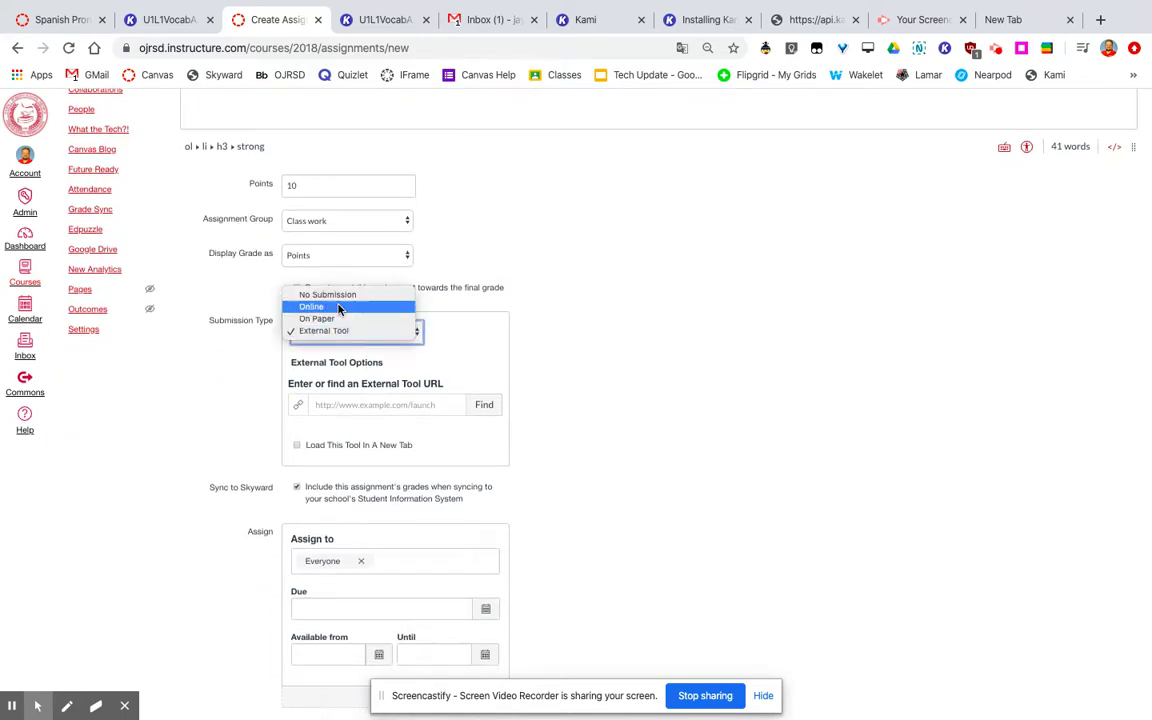
left_click(339, 307)
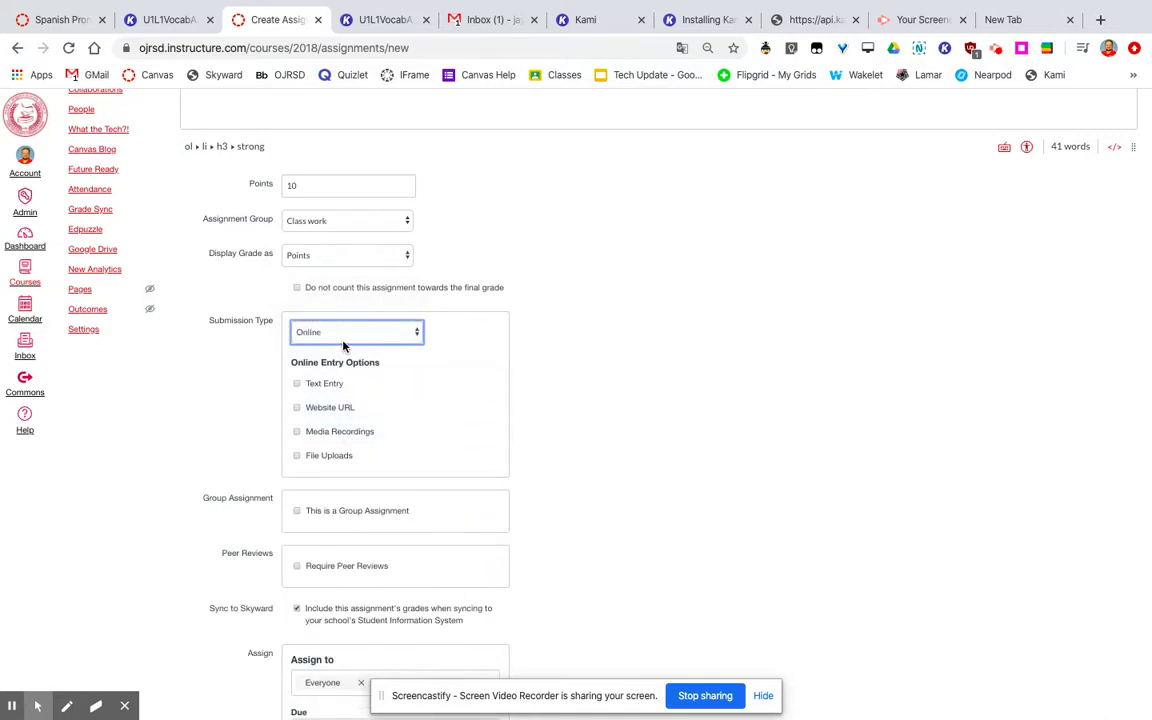
left_click(346, 336)
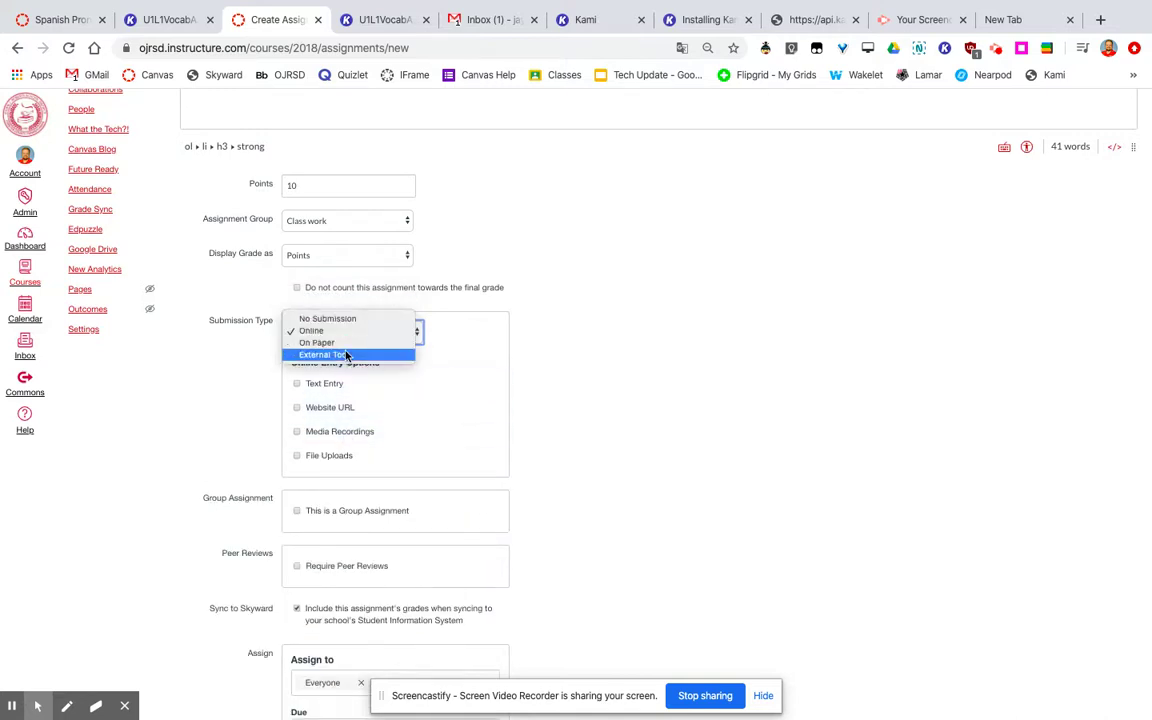
left_click(346, 355)
Find the external tools available for the submission and choose the Kami Google Drive Assignment described as Kami LTI Integration
left_click(486, 407)
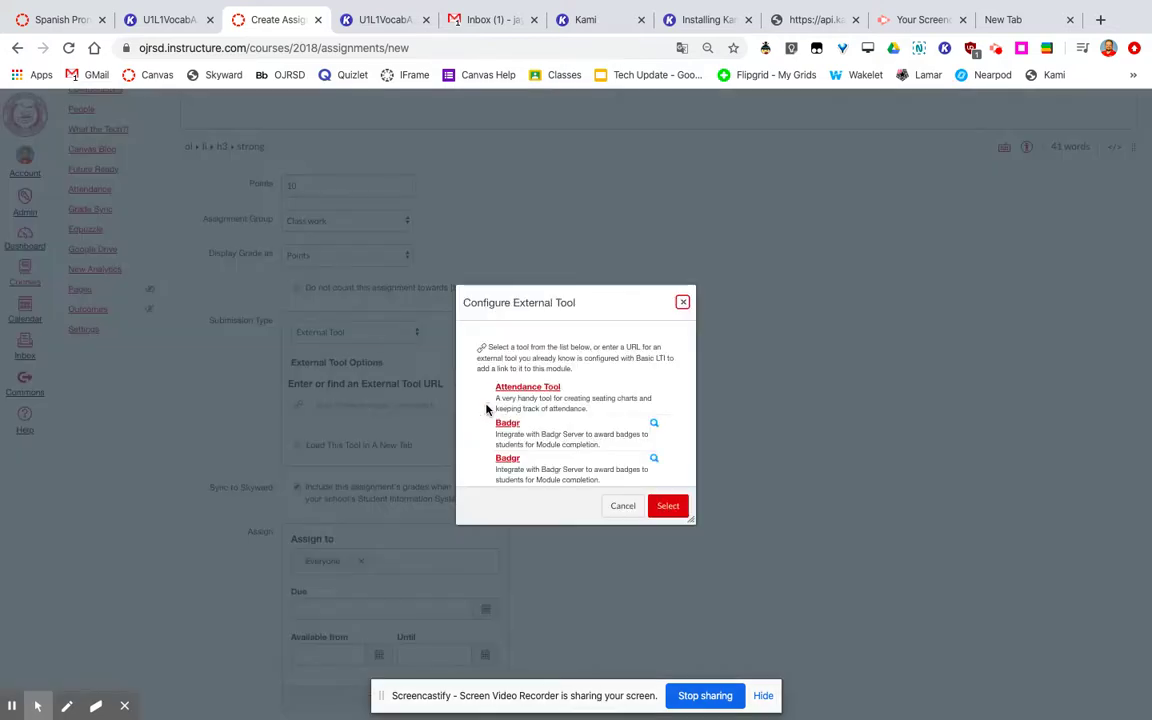
scroll(581, 437, "down", 5)
scroll(584, 436, "down", 4)
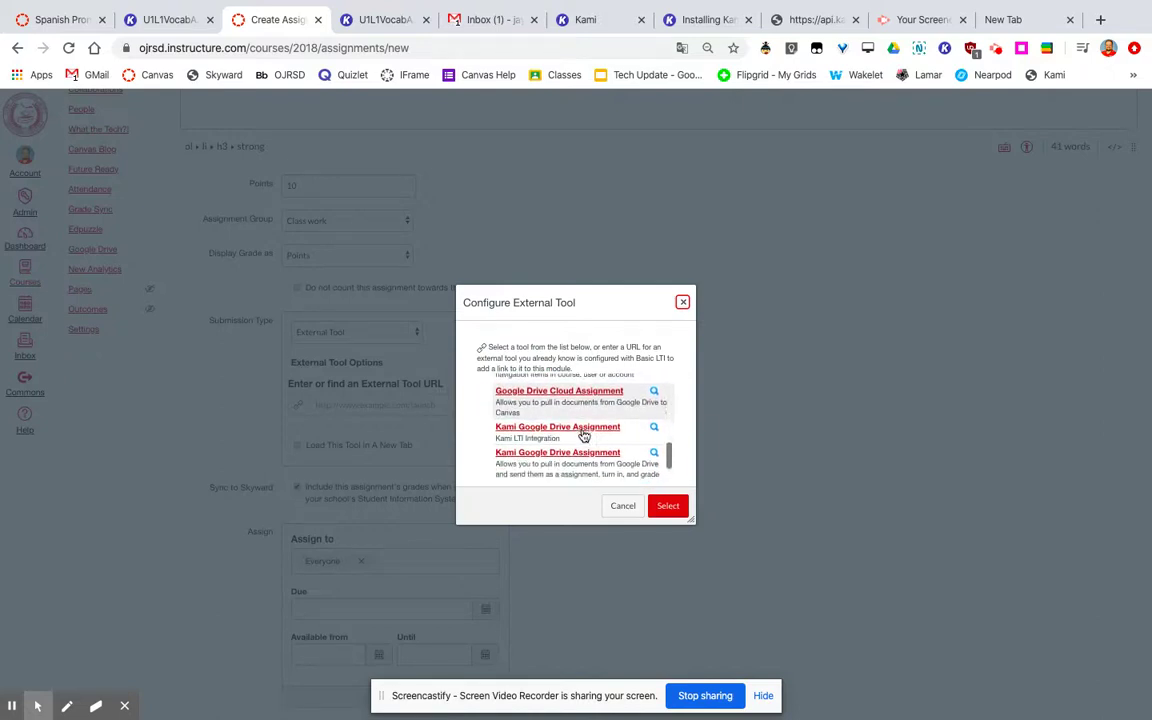
left_click(584, 436)
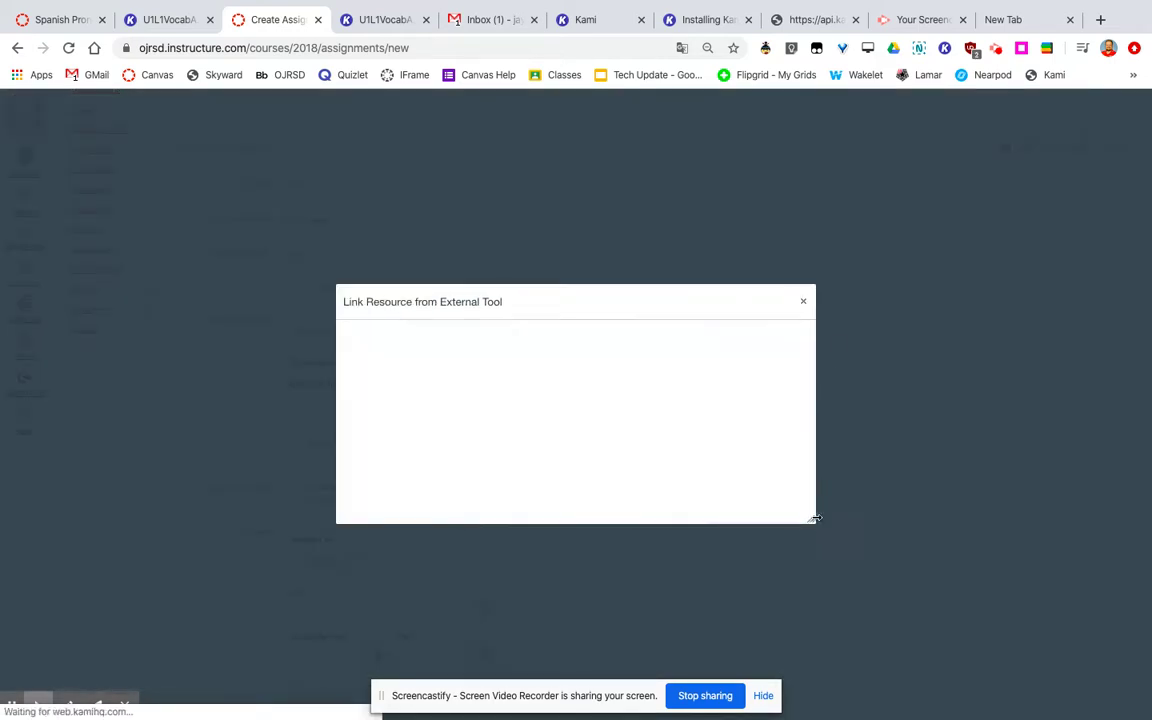
Enlarge the file chooser, search My Drive for "Spanish", and open the Unit 1 Resources folder under 2020 Spanish 1, Unit 1
left_click_drag(815, 519, 996, 563)
left_click(480, 402)
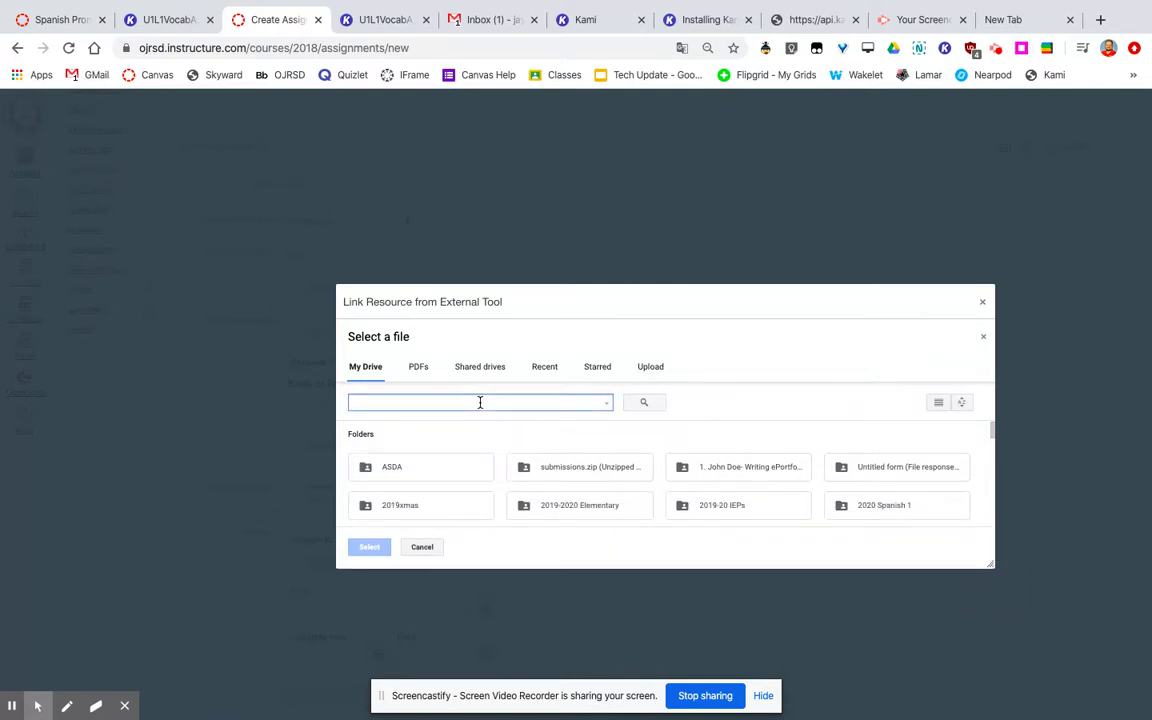
type("Spanish")
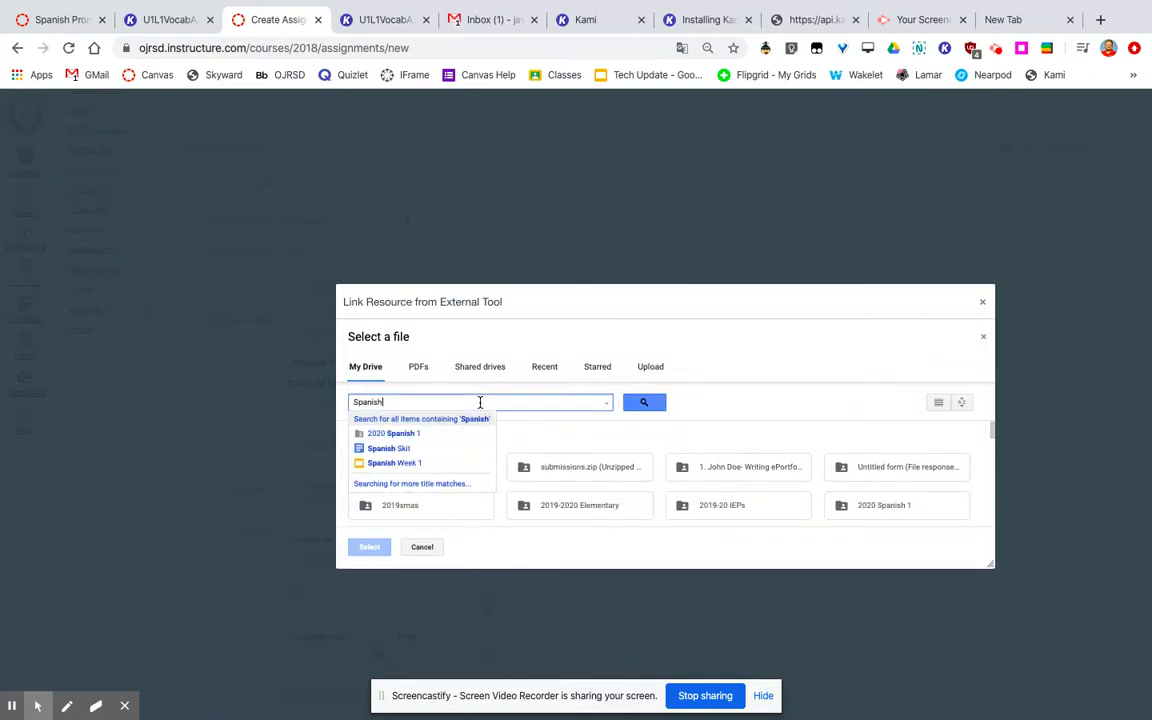
left_click(390, 433)
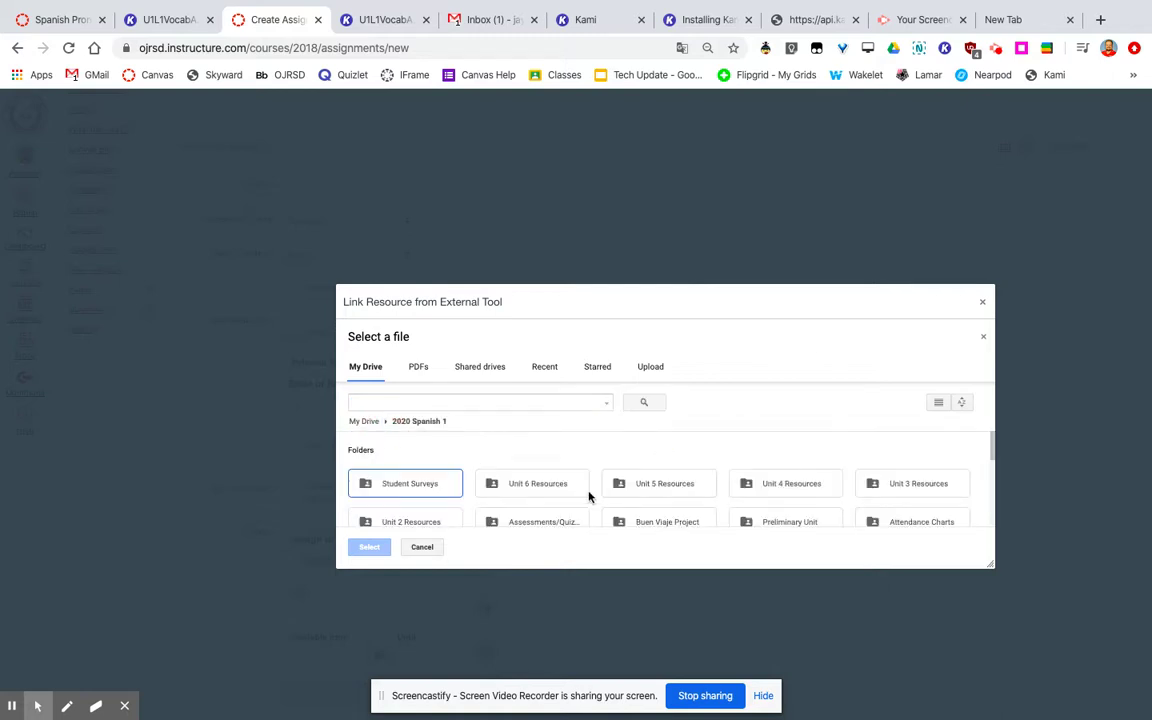
scroll(588, 497, "down", 2)
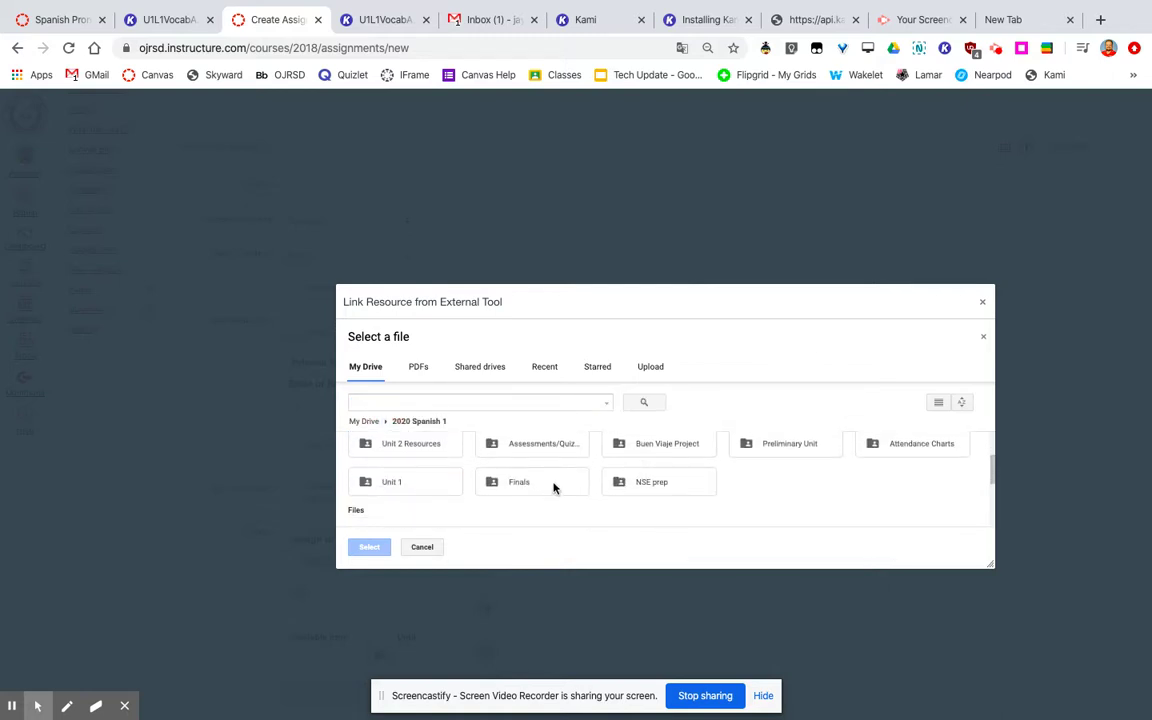
scroll(590, 462, "up", 1)
double_click(392, 501)
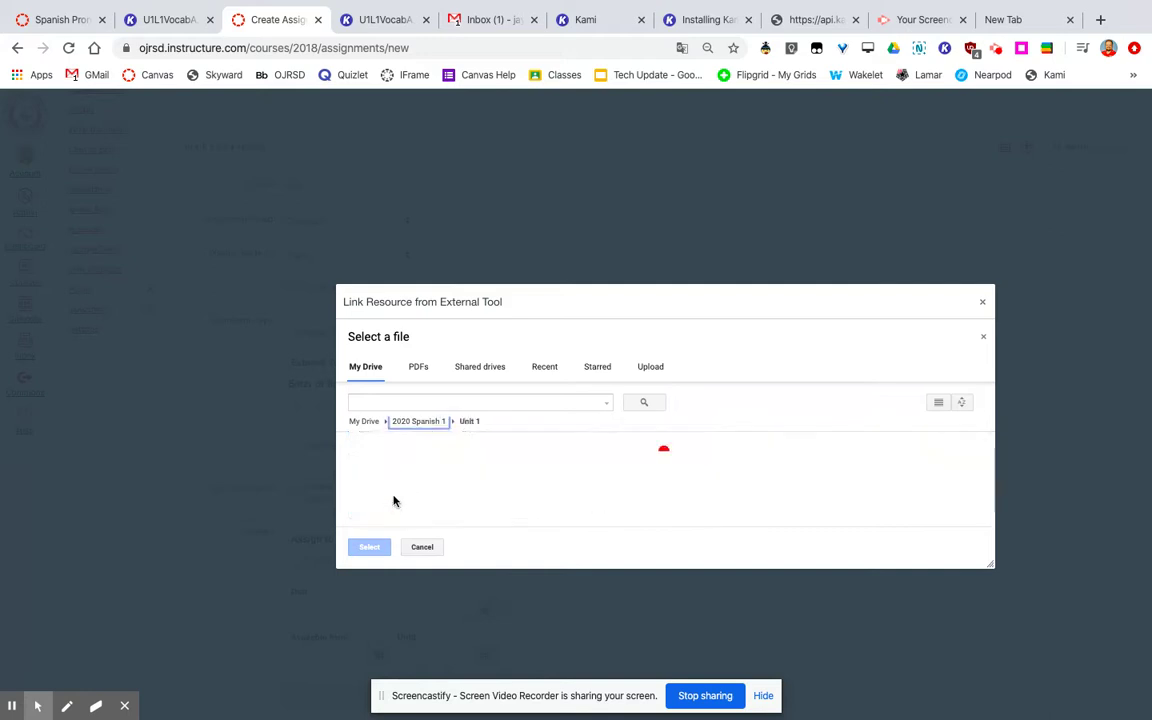
double_click(512, 490)
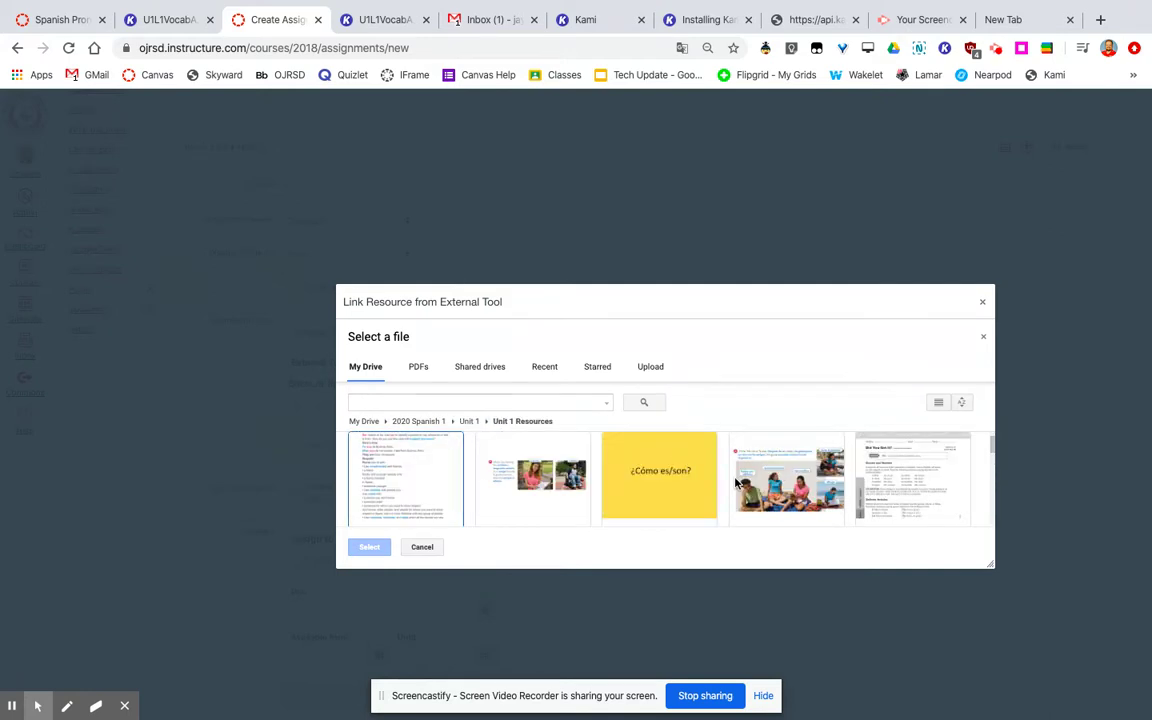
Link the chosen worksheet file from Unit 1 Resources as the external tool resource and set it to load in a new tab
scroll(735, 483, "down", 1)
double_click(925, 460)
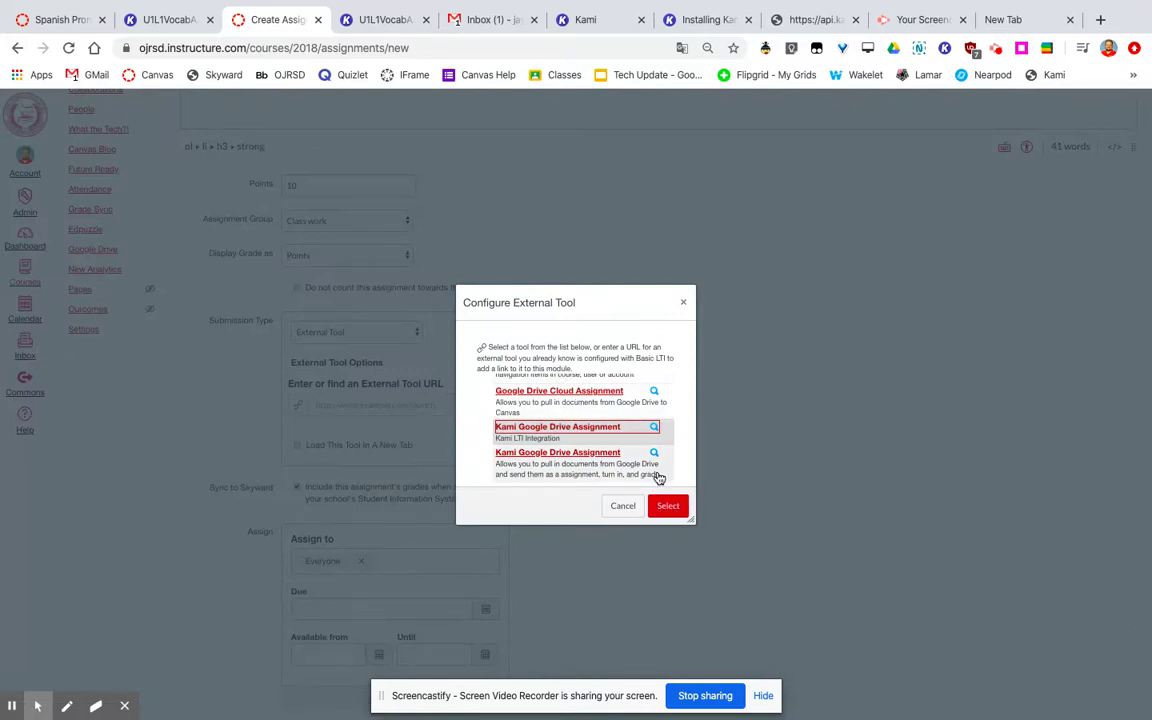
left_click(666, 505)
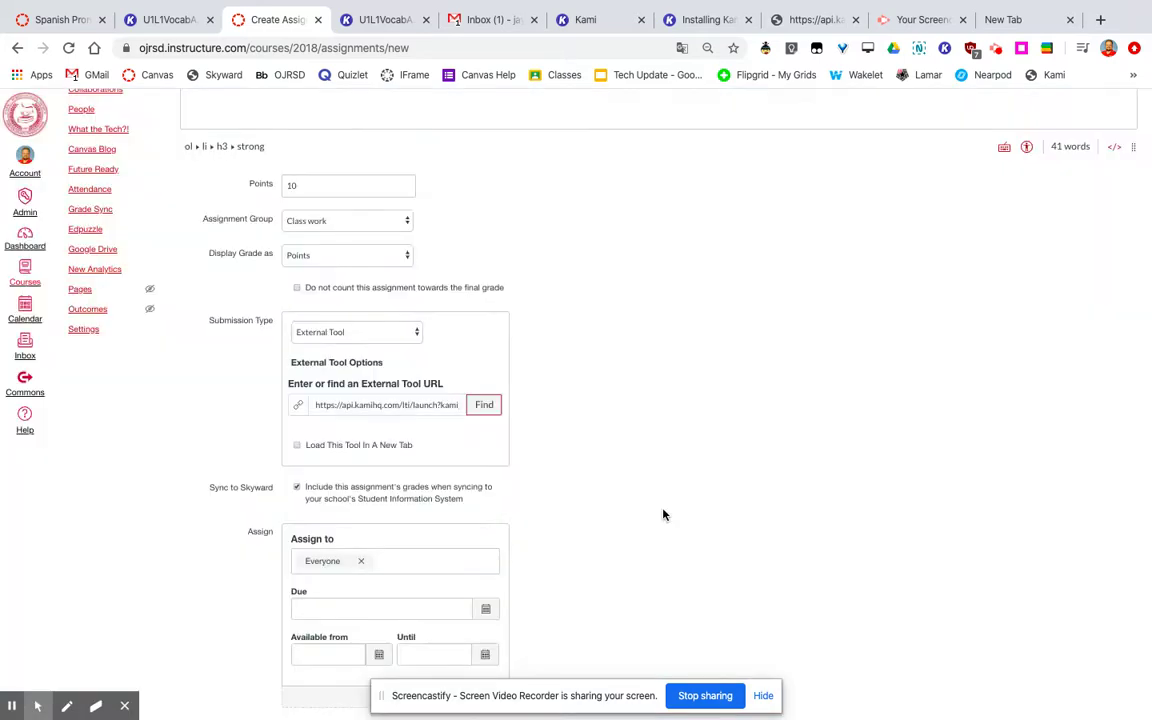
left_click(297, 446)
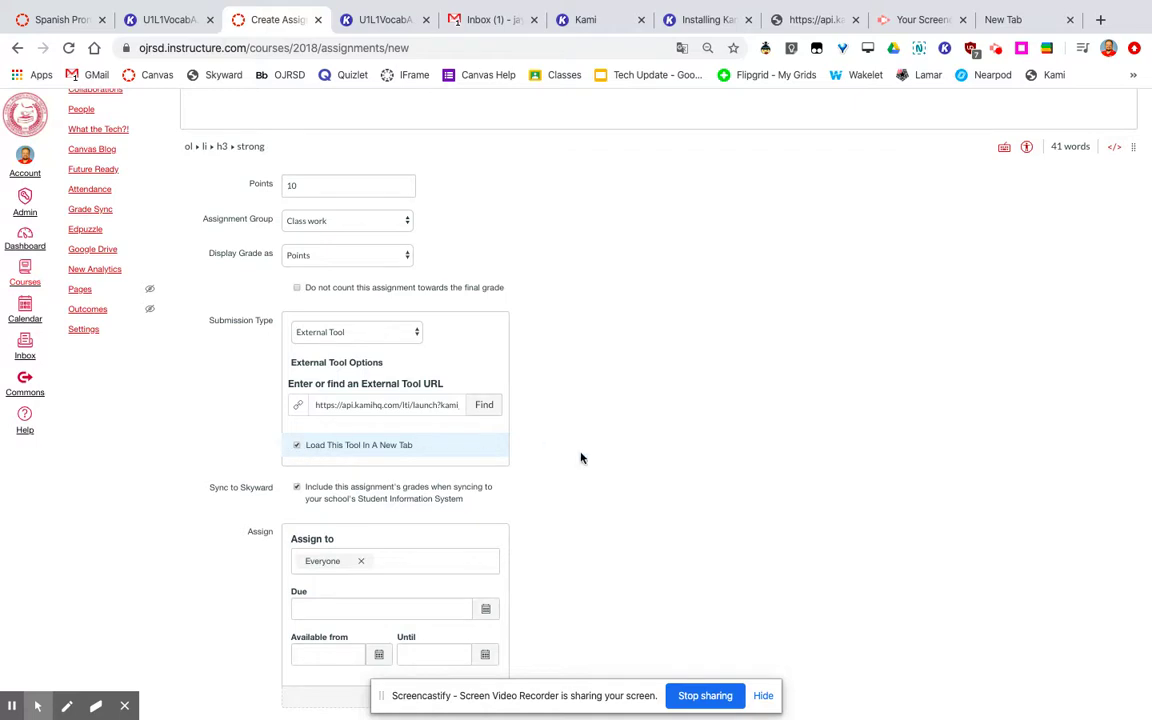
Set the assignment's due date to March 16 at 11:59 pm for everyone and save the assignment
scroll(644, 472, "down", 2)
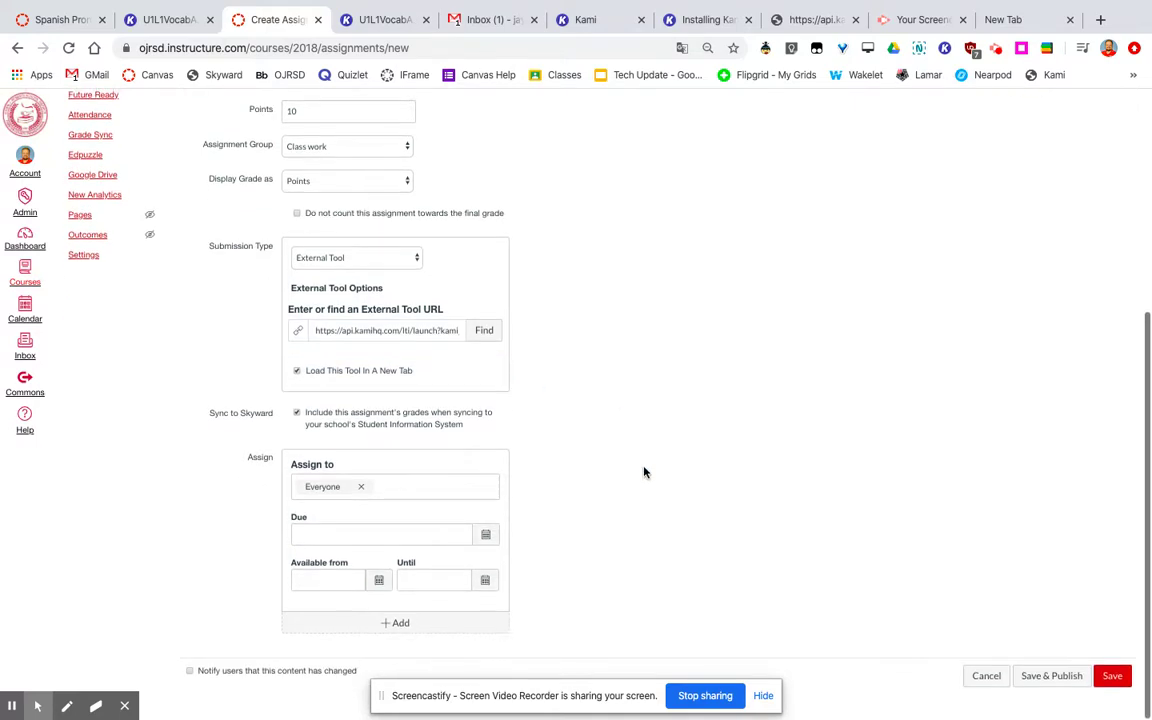
left_click(486, 540)
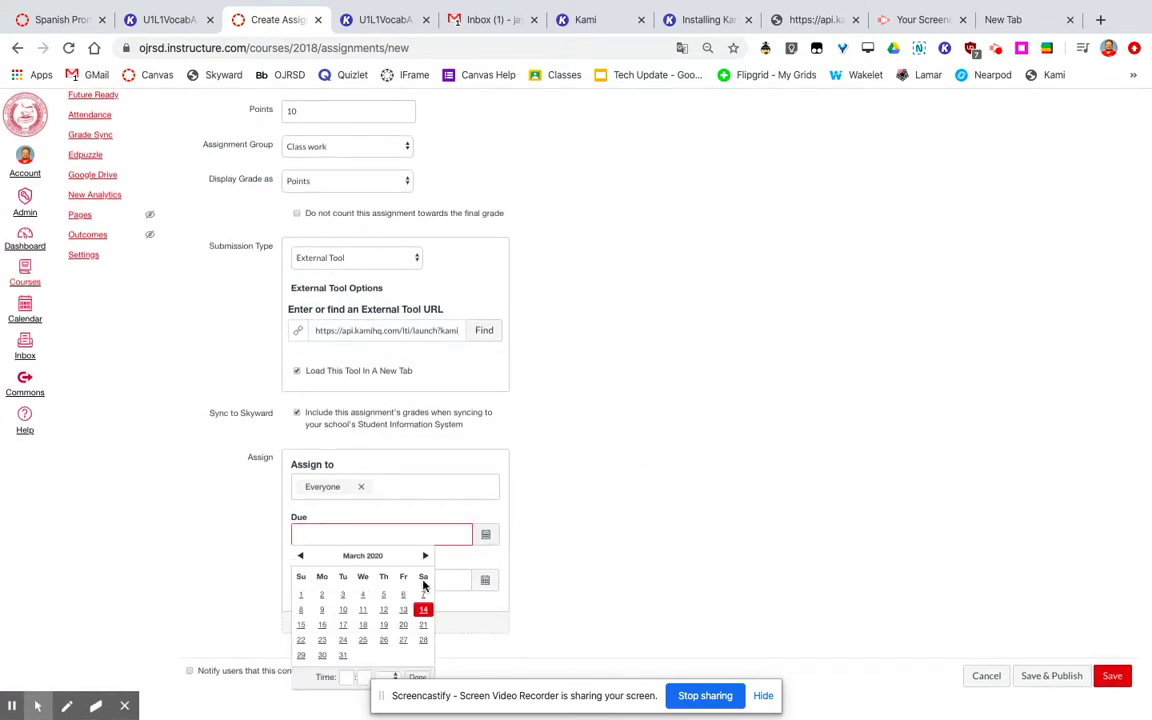
left_click(343, 627)
left_click(322, 625)
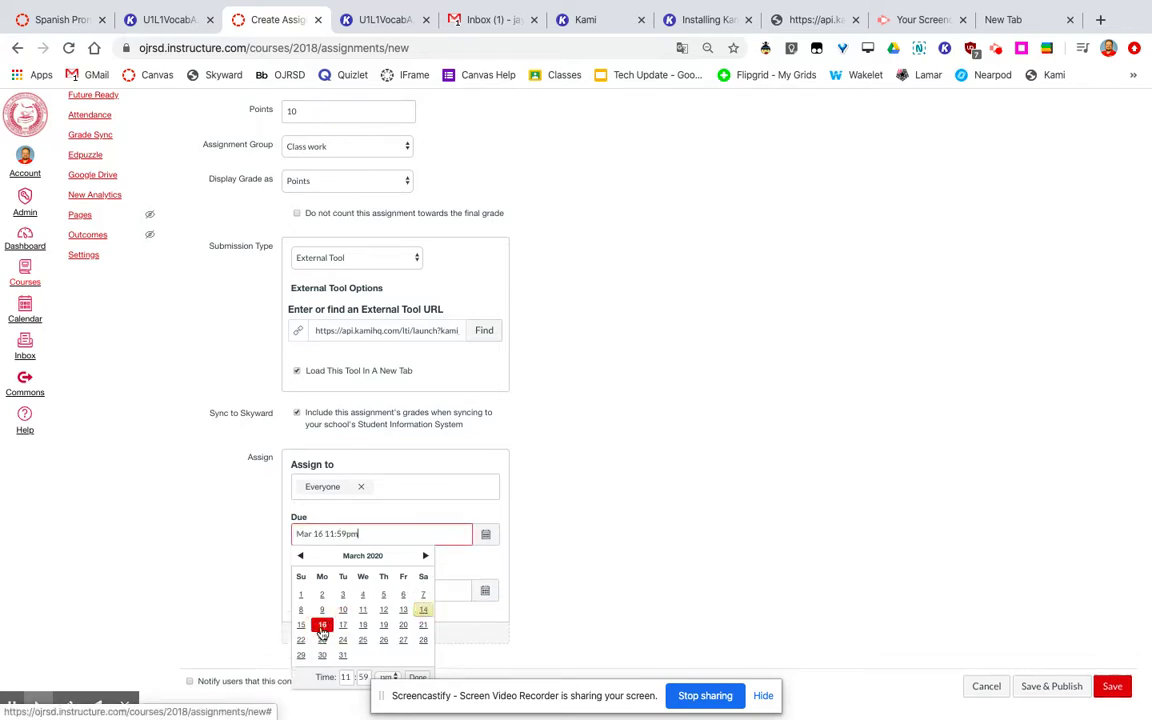
scroll(763, 550, "down", 1)
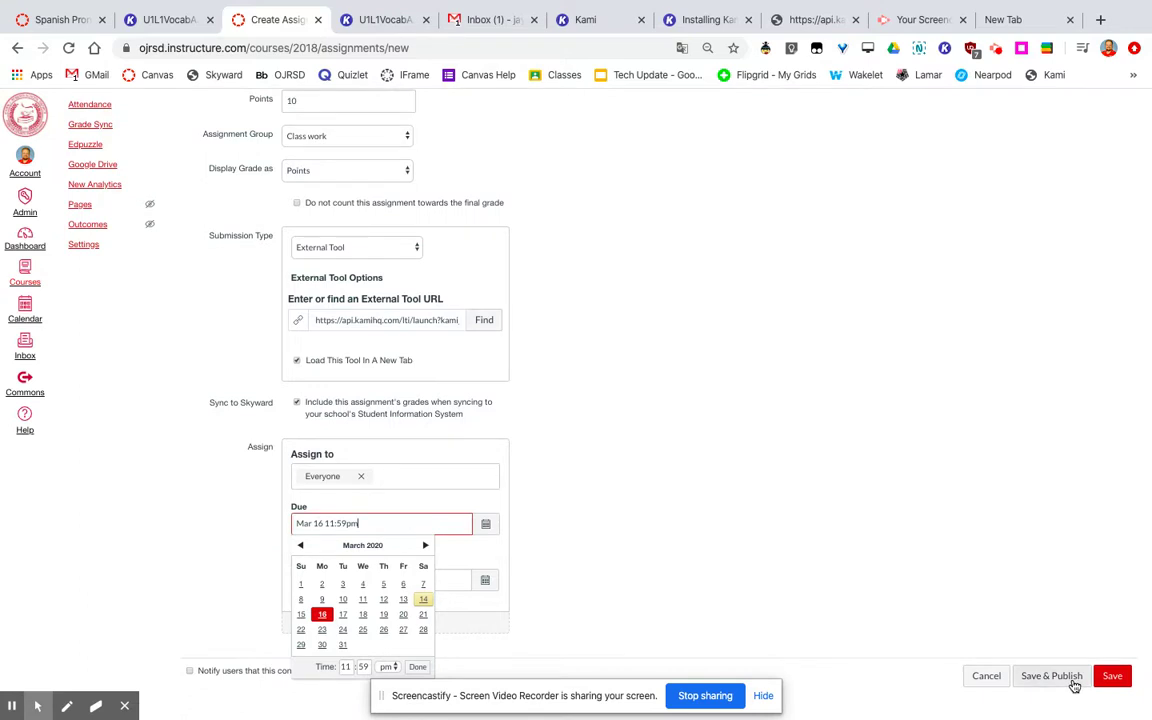
left_click(1118, 682)
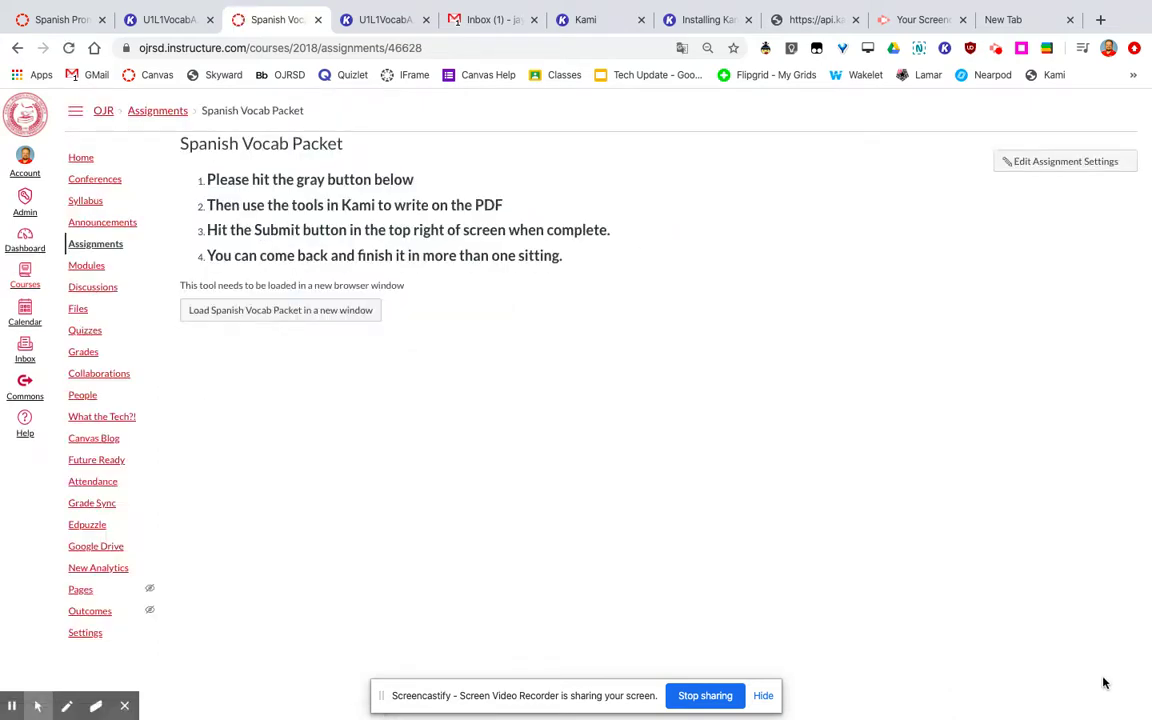
Load the Spanish Vocab Packet worksheet from the saved assignment in Kami in a new window
left_click(327, 312)
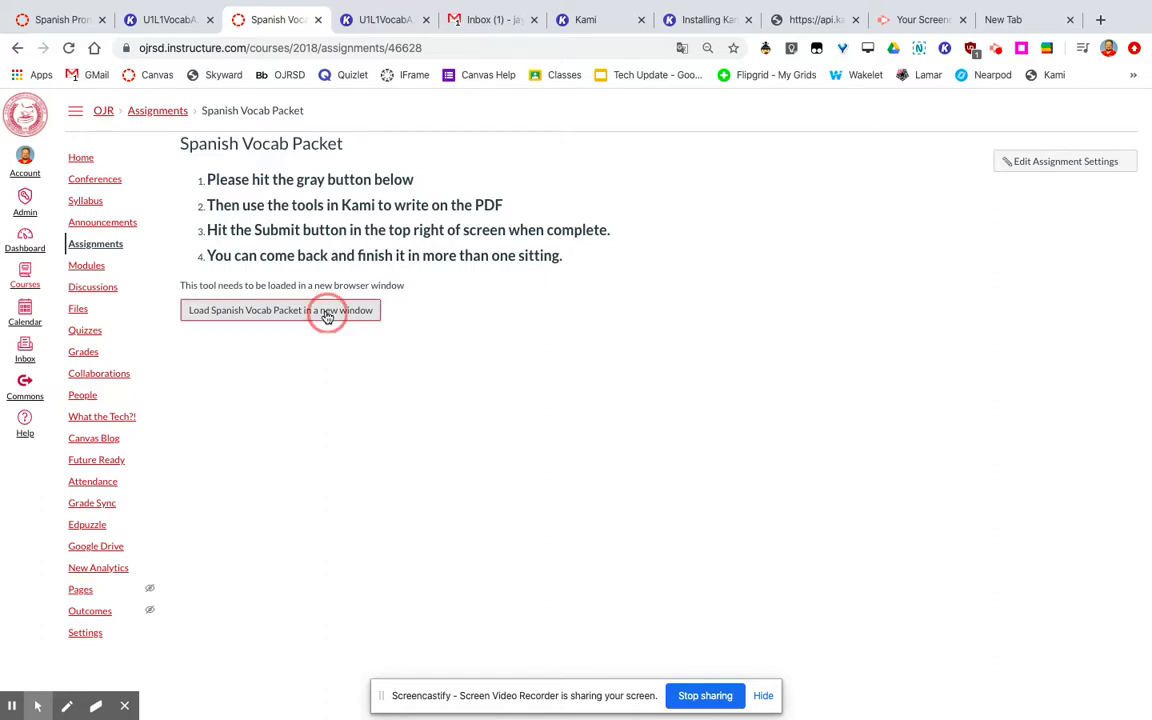
right_click(325, 316)
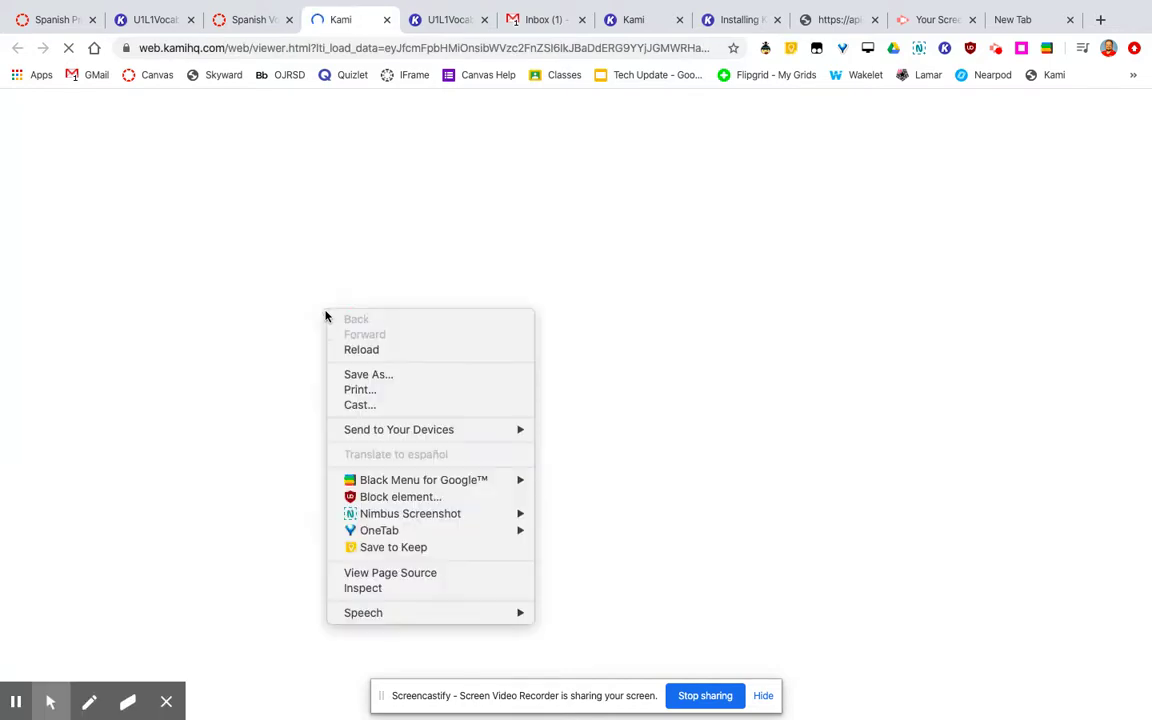
left_click(254, 318)
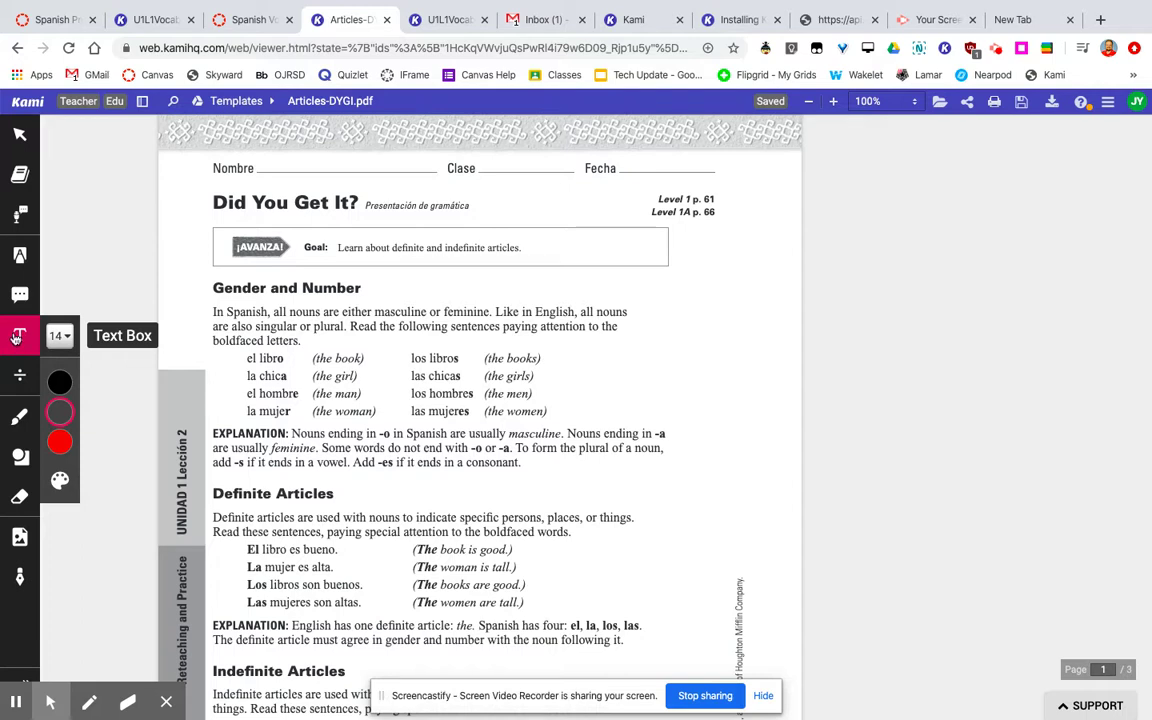
Add text boxes with the student's name on the first page's Nombre line and "el" before amigo in exercise 1
left_click(265, 160)
type("jon")
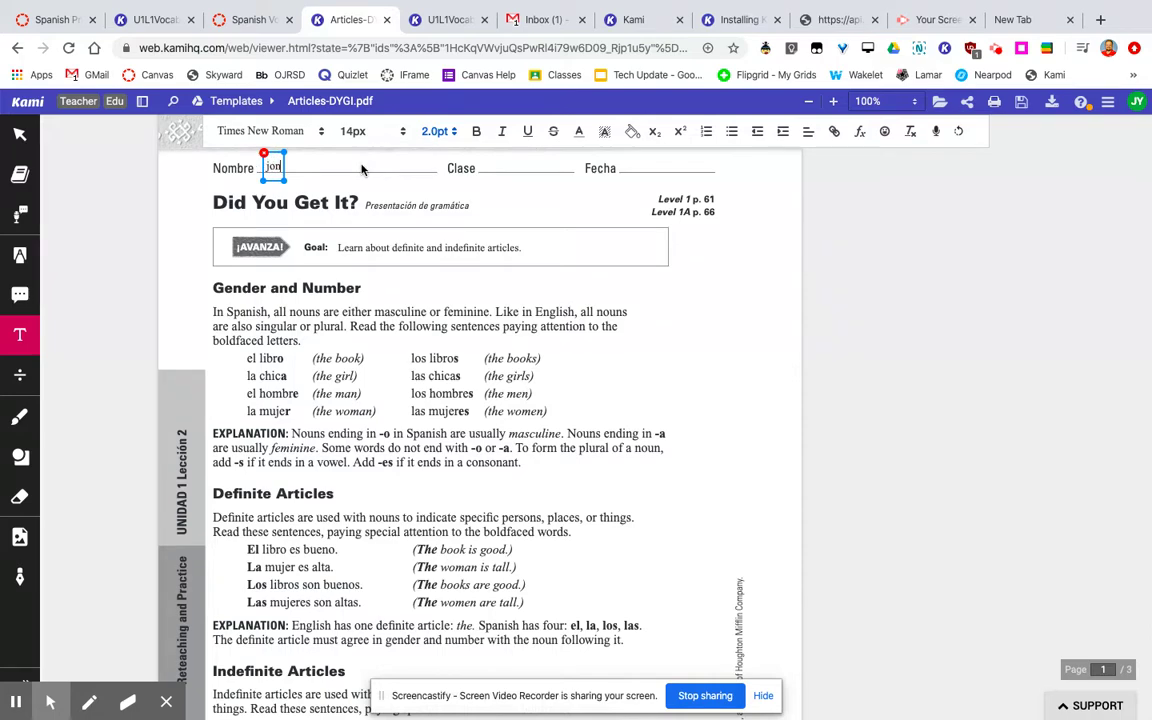
scroll(519, 418, "down", 8)
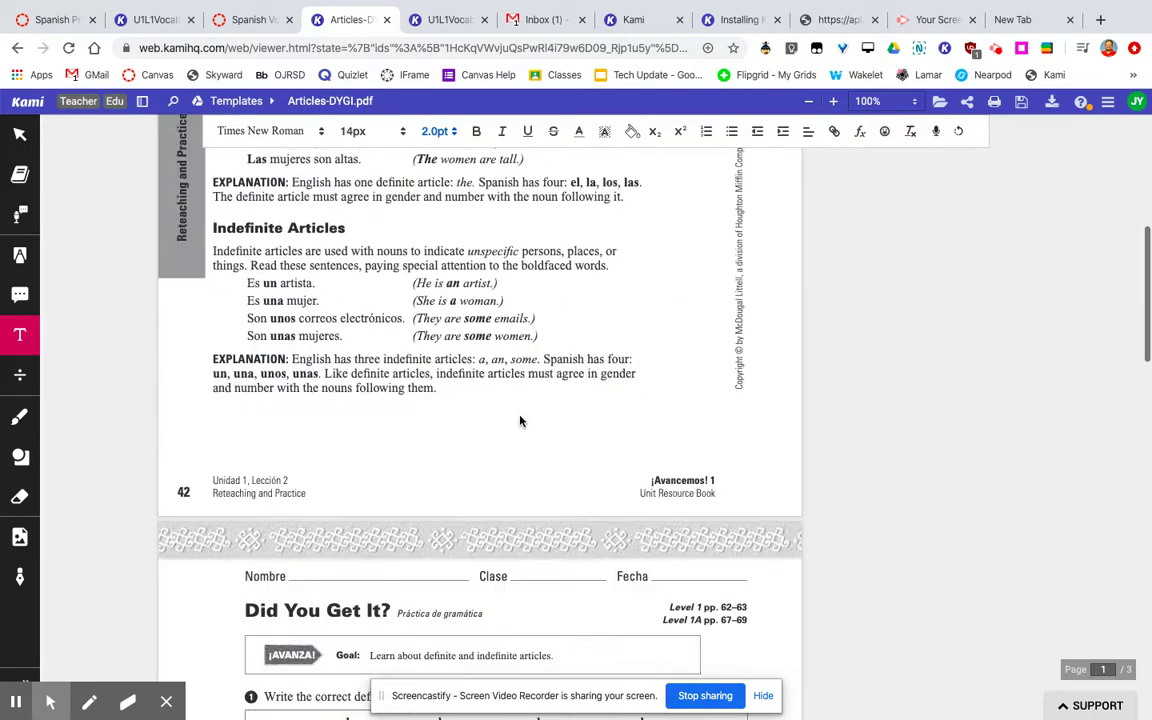
left_click(310, 418)
left_click(310, 419)
type("el")
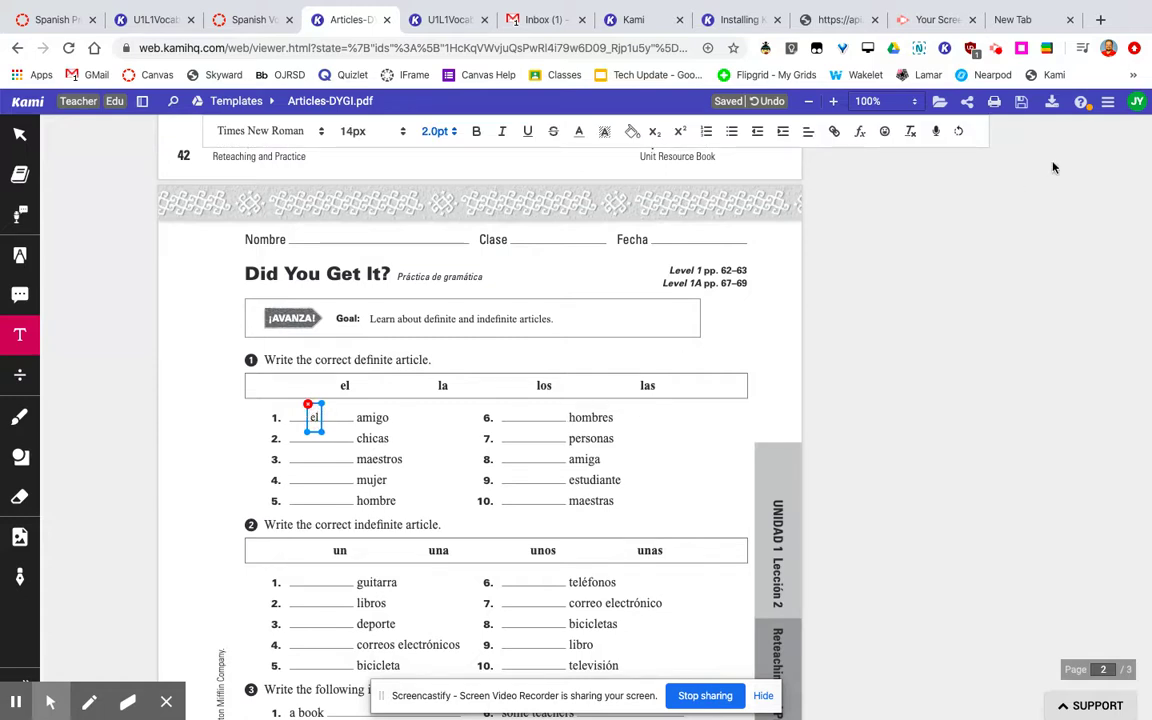
Save the annotated Articles-DYGI.pdf and move it to the 2020 Spanish 1 folder in My Drive
left_click(1022, 106)
left_click(199, 105)
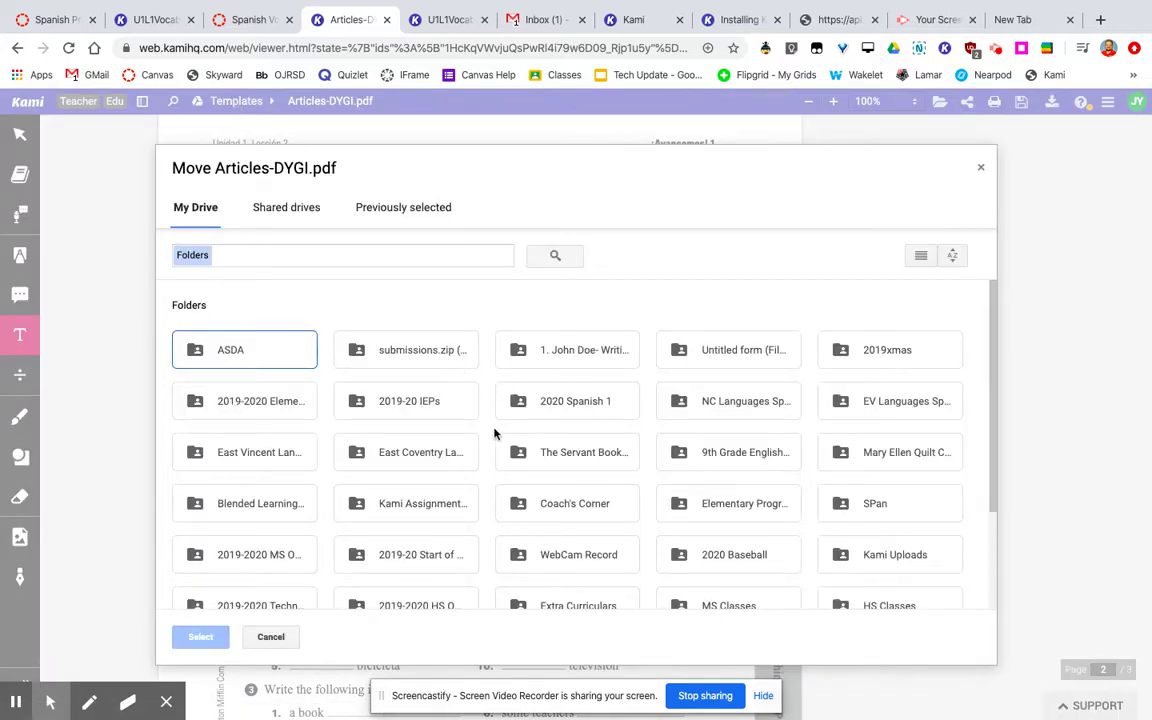
left_click(563, 412)
left_click(203, 637)
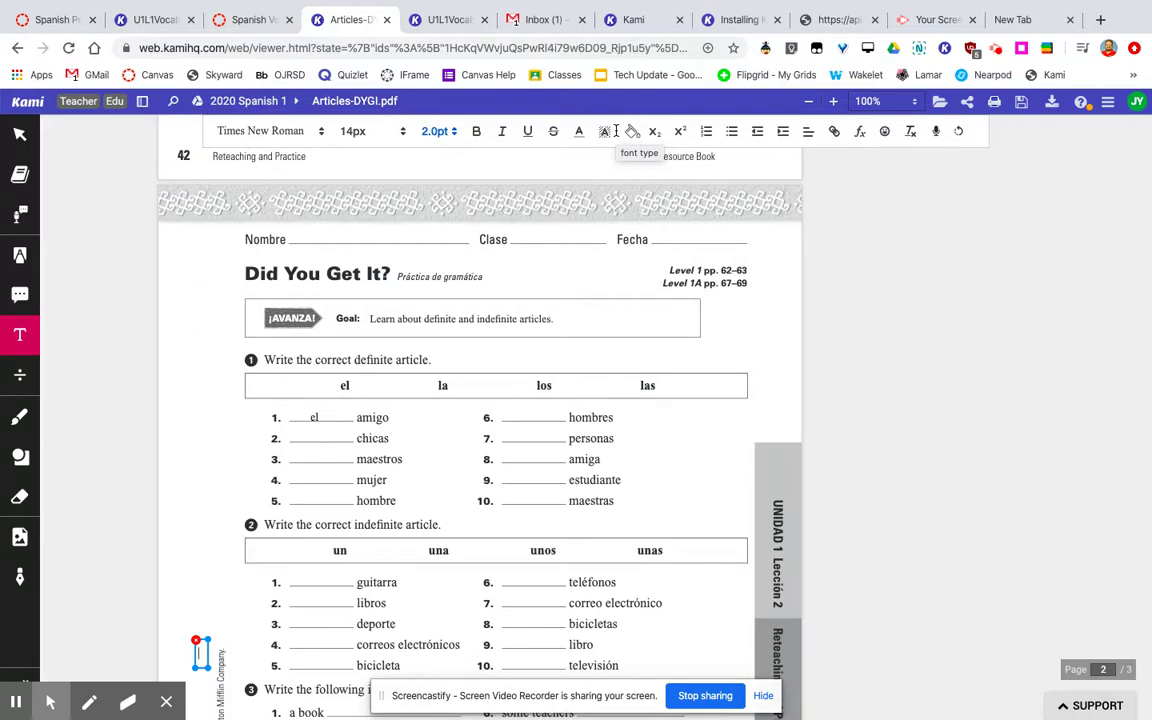
mouse_move(948, 5)
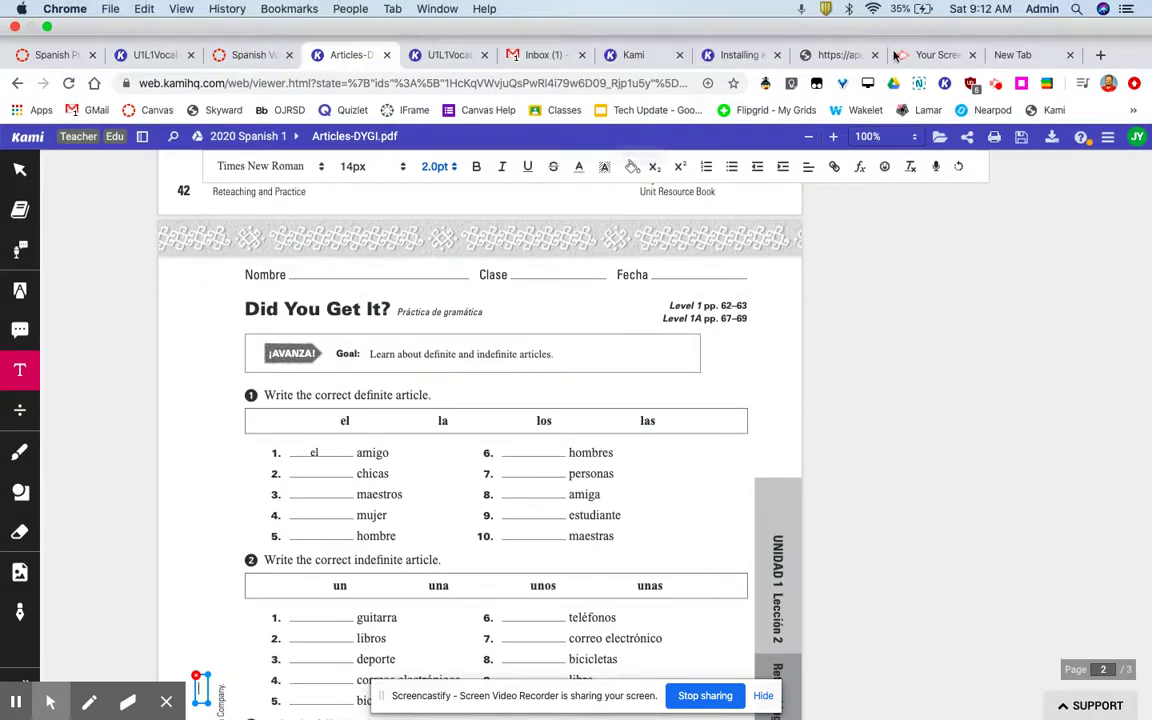